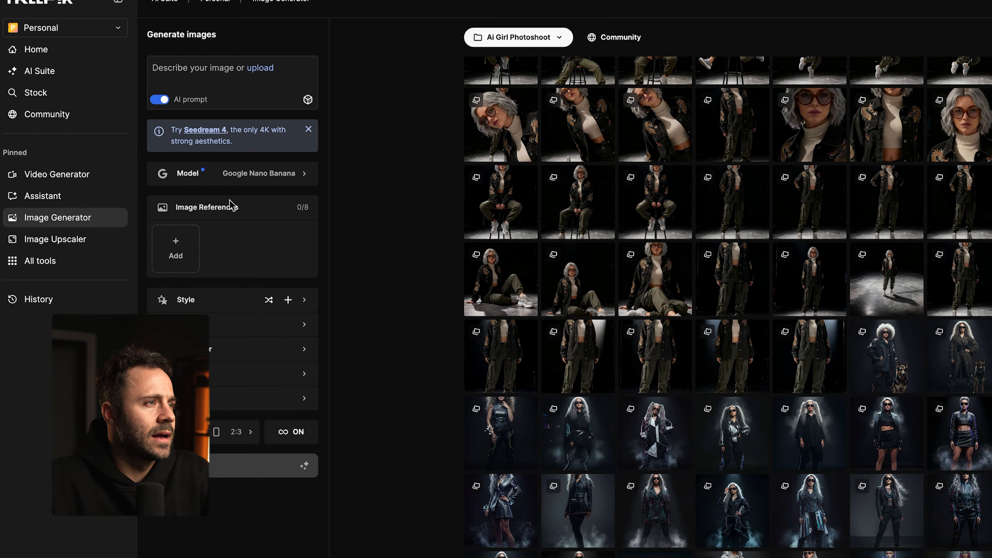
Preview the full-body dark-studio spotlight image and look through the Ai Girl Photoshoot gallery.
click(217, 81)
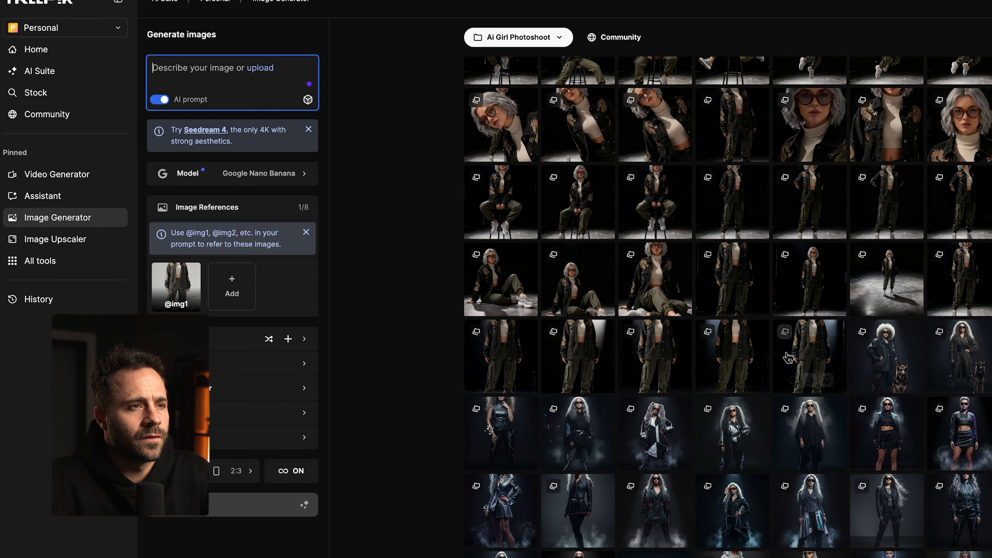
click(815, 344)
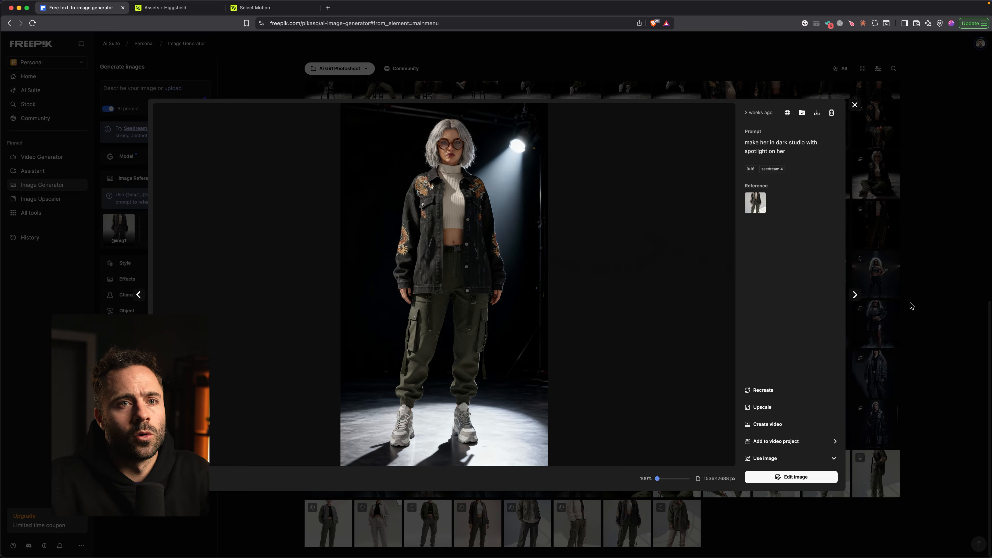
click(961, 318)
scroll(622, 265, up, 3)
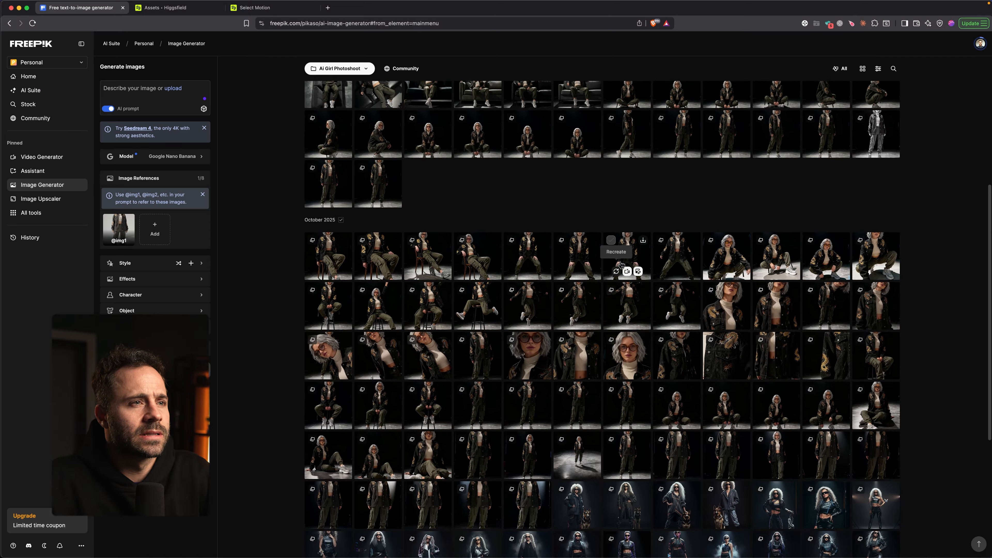
scroll(621, 265, up, 5)
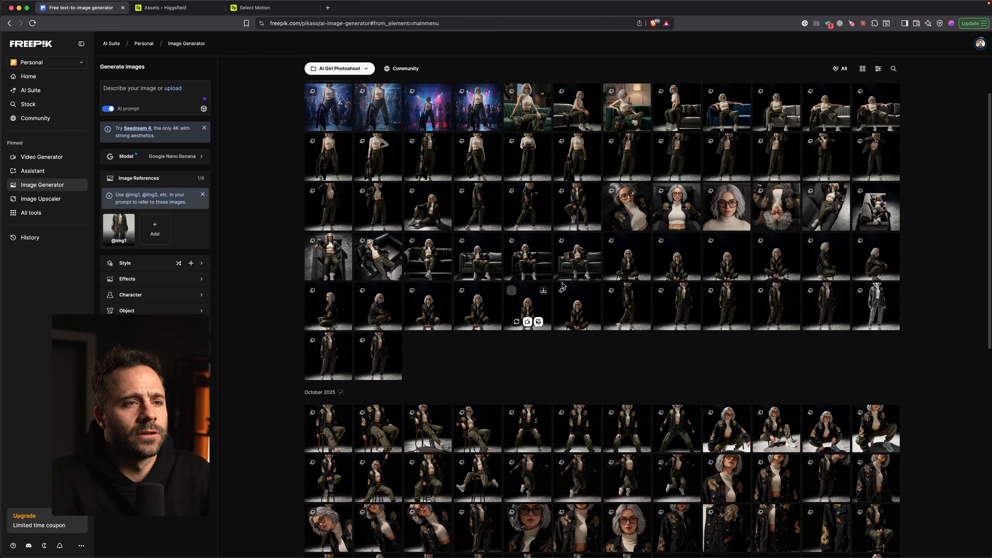
scroll(562, 287, down, 9)
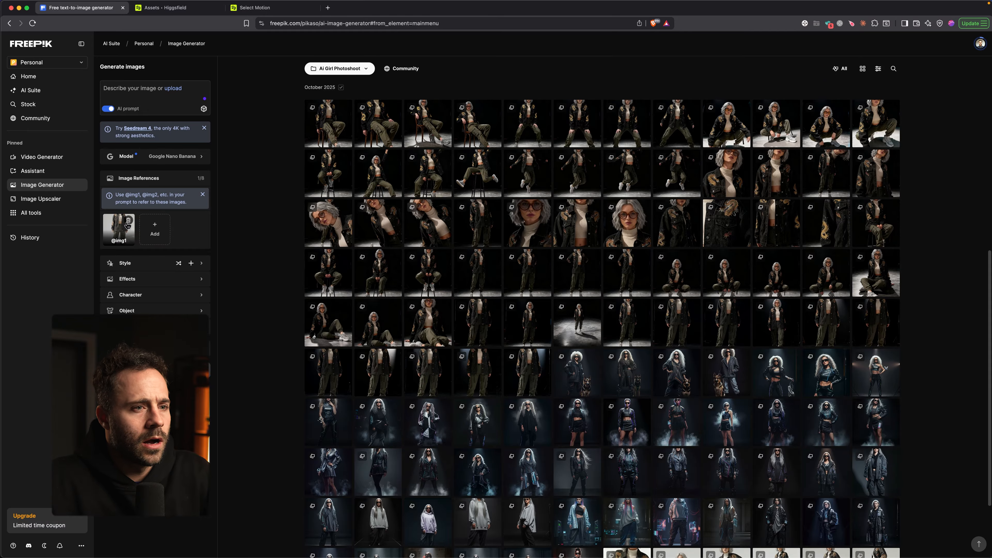
Replace the current image reference with the full-body dark-studio spotlight image from the gallery.
click(128, 221)
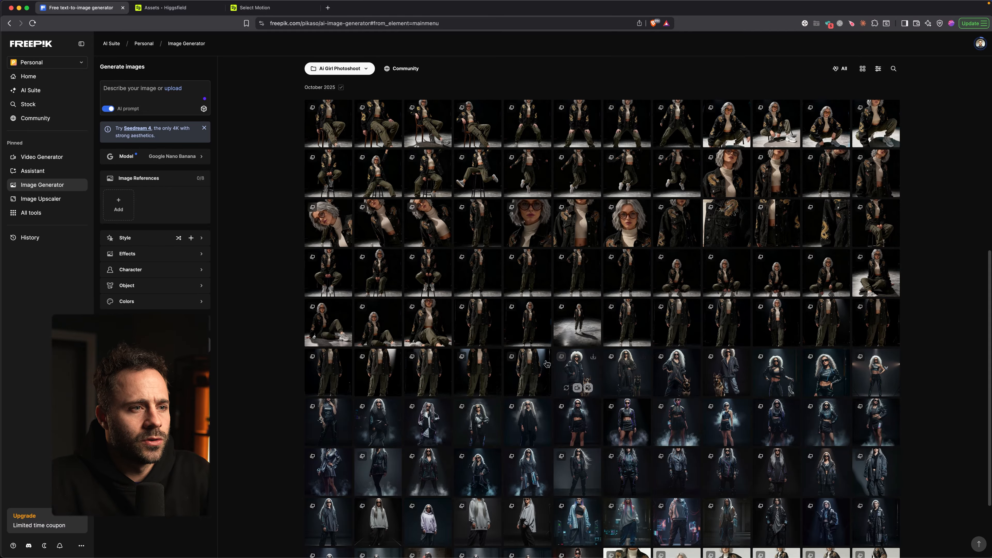
click(520, 367)
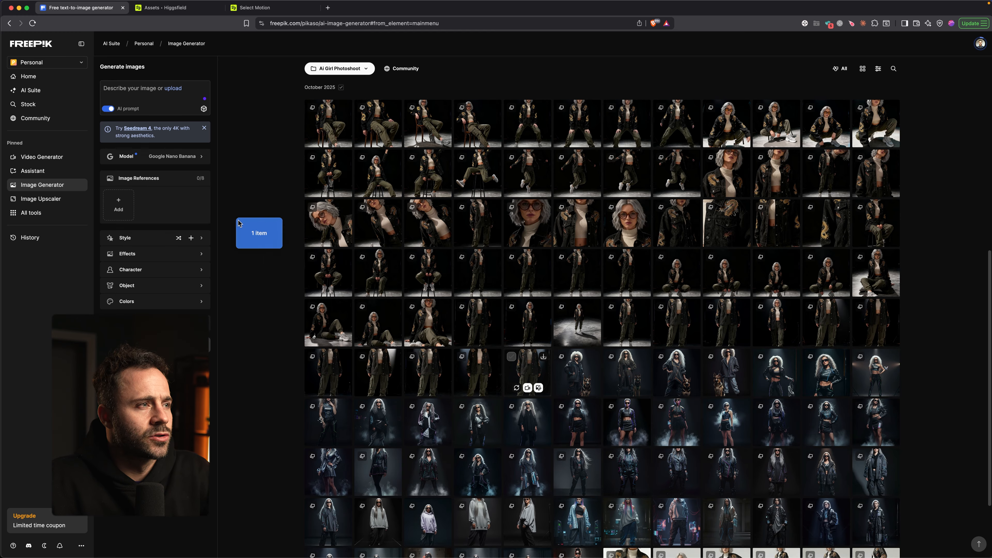
drag(240, 222, 133, 206)
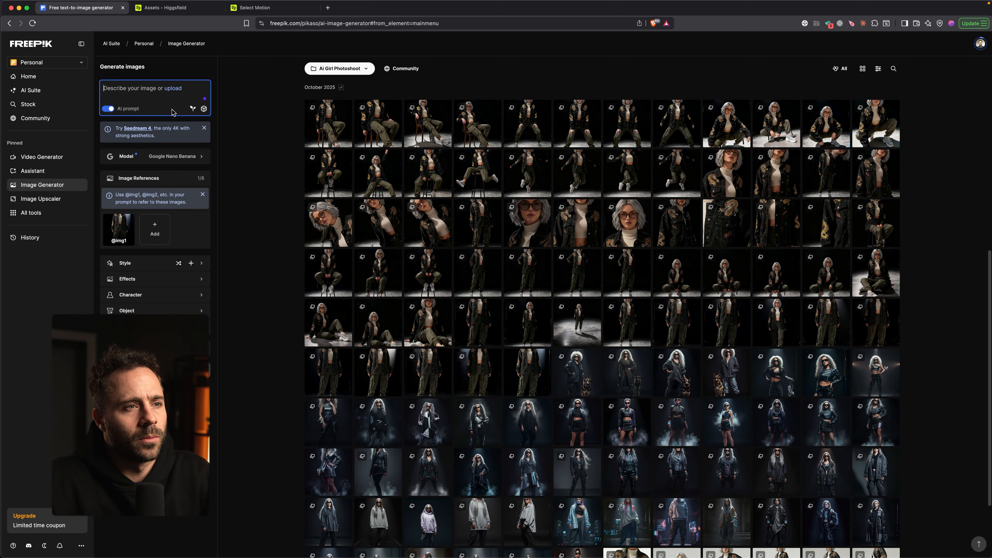
click(432, 270)
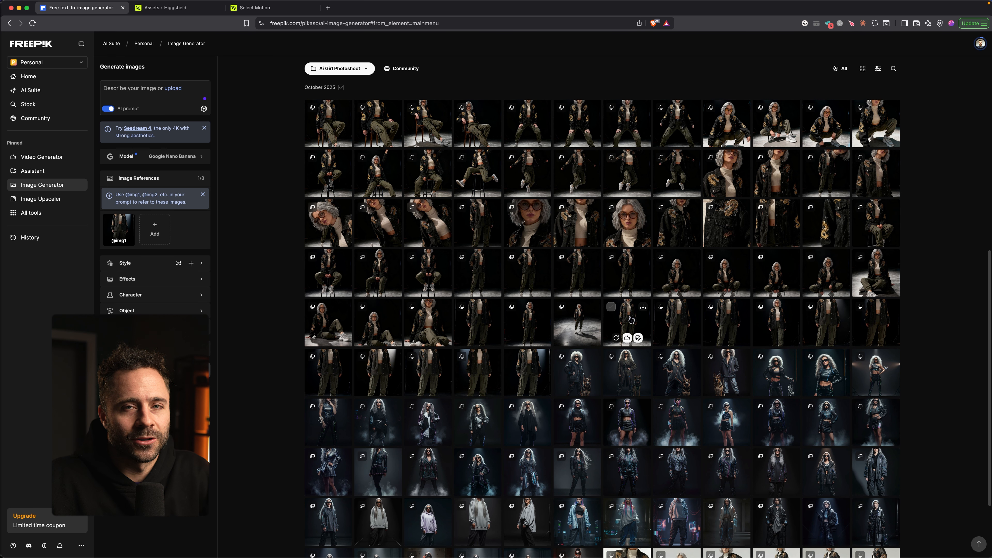
Examine the October and November 2025 pose and scene variations in the Ai Girl Photoshoot gallery.
scroll(631, 319, up, 10)
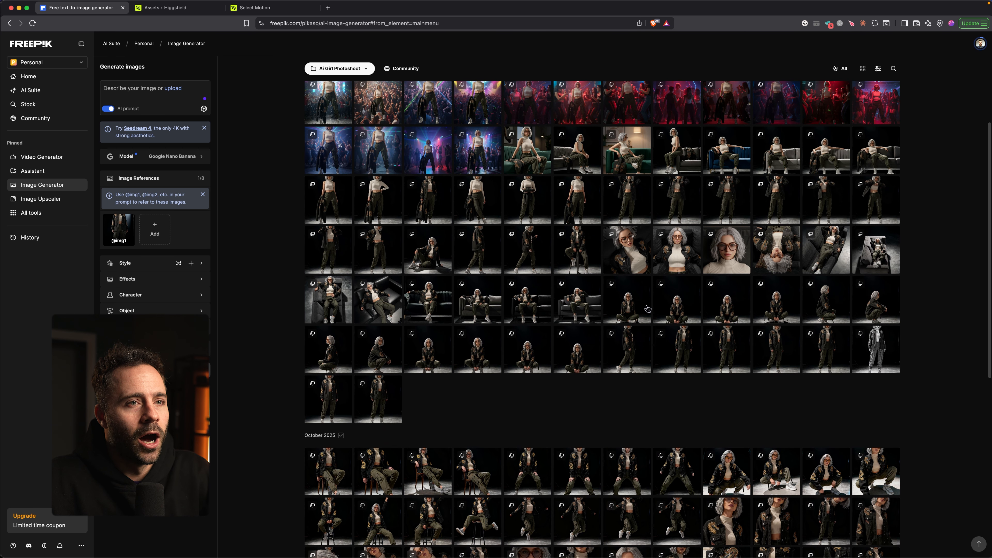
scroll(658, 309, down, 6)
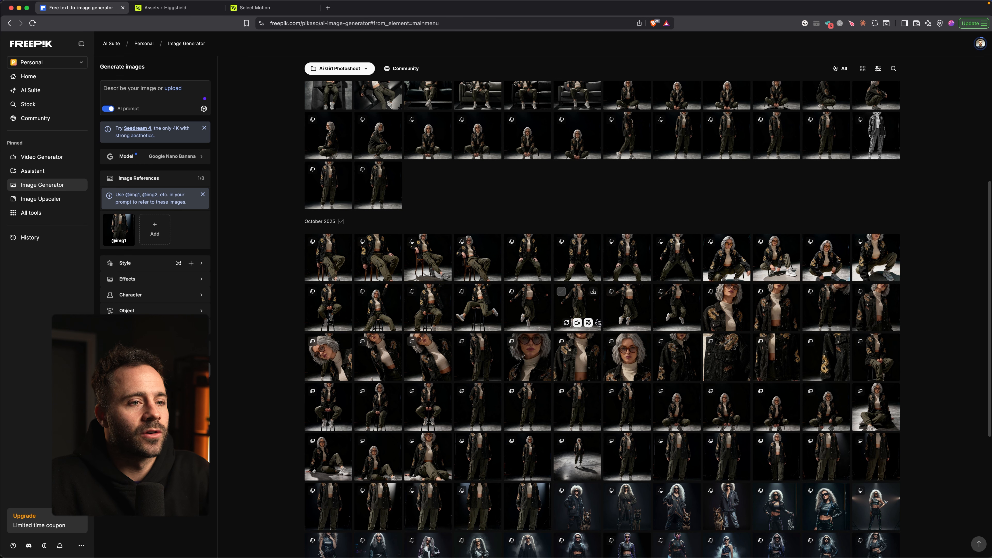
scroll(641, 402, up, 6)
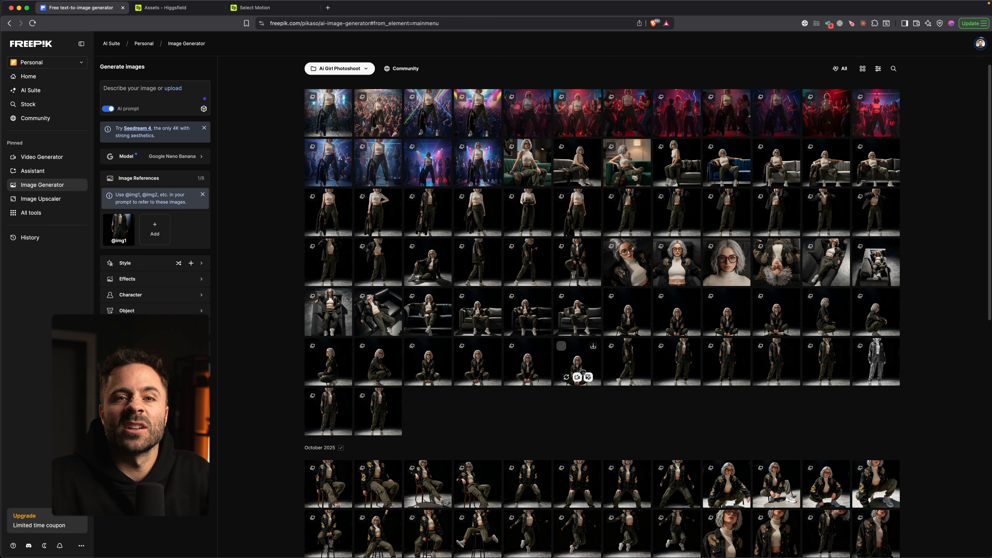
scroll(625, 373, up, 1)
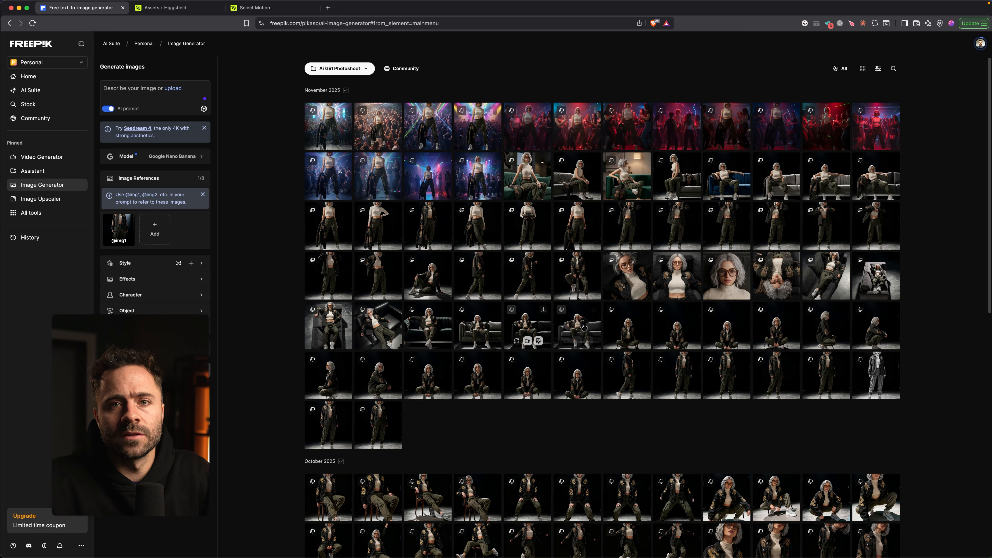
scroll(588, 309, down, 5)
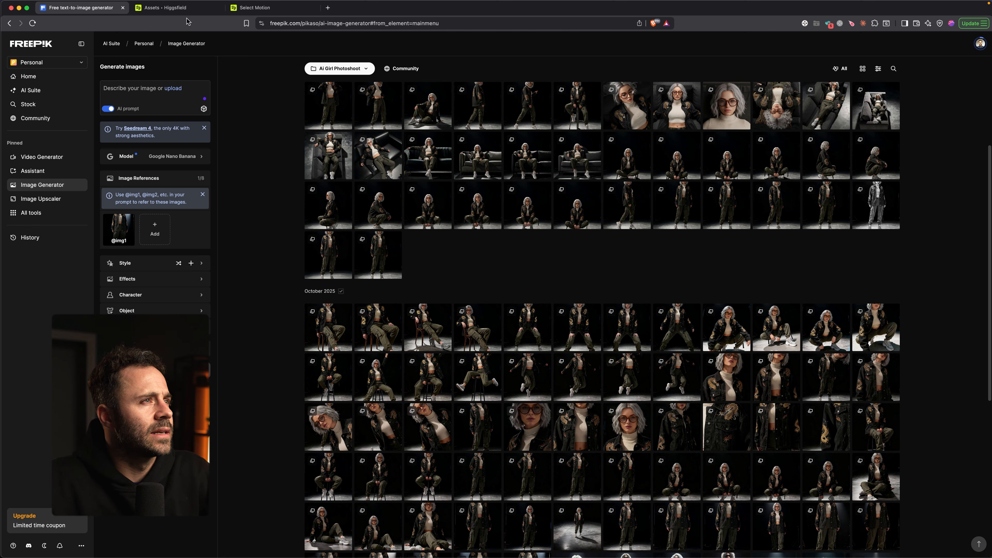
Review the crouching-woman video in the Higgsfield assets, and open the Video Generator in Freepik.
click(183, 8)
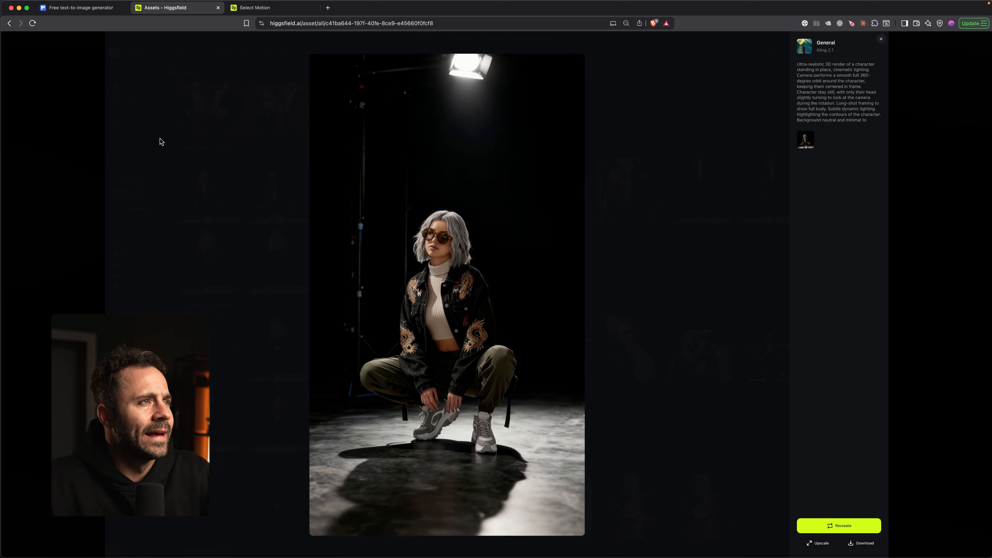
click(696, 116)
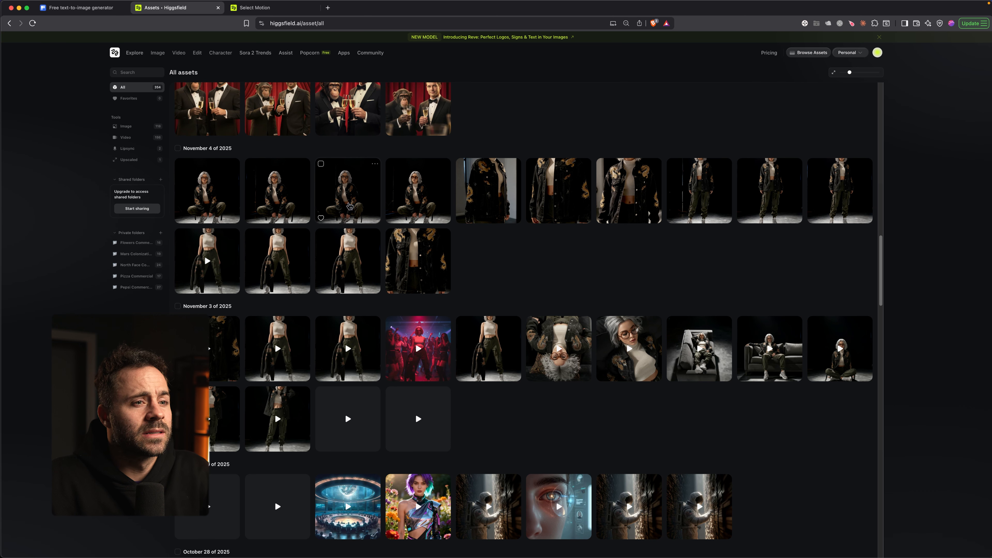
click(270, 8)
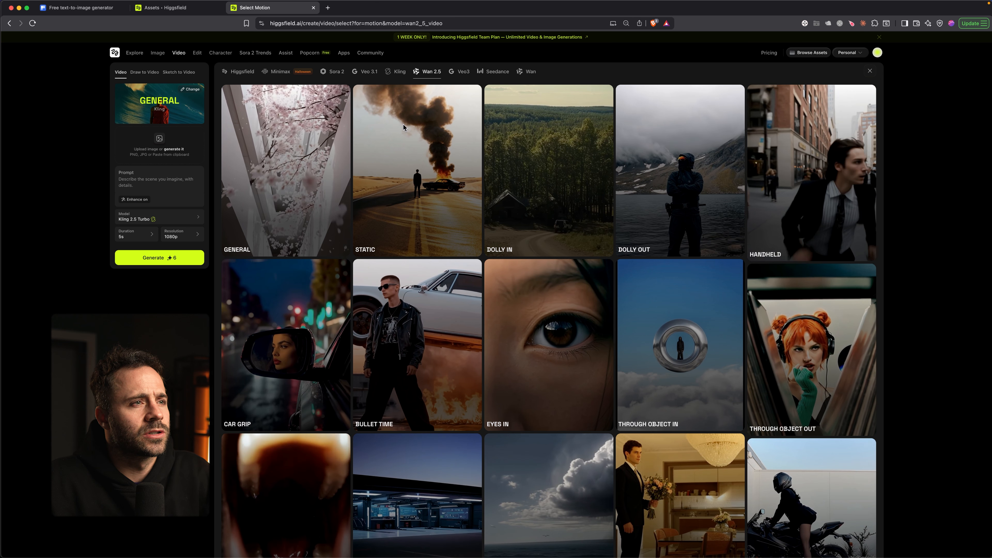
click(90, 9)
click(48, 160)
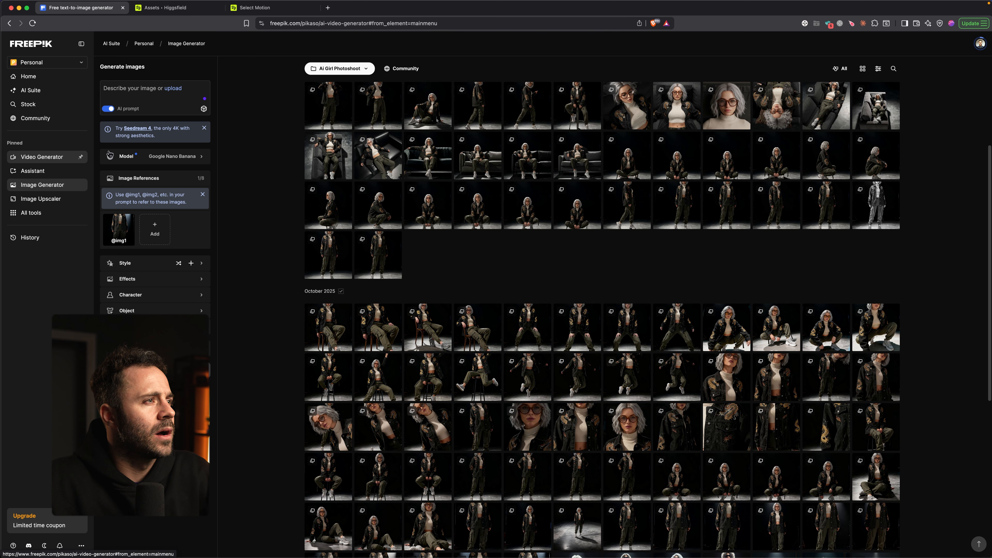
Upload the silver-haired woman's photo as the source image in Higgsfield's video creator and check the Kling model versions.
click(254, 8)
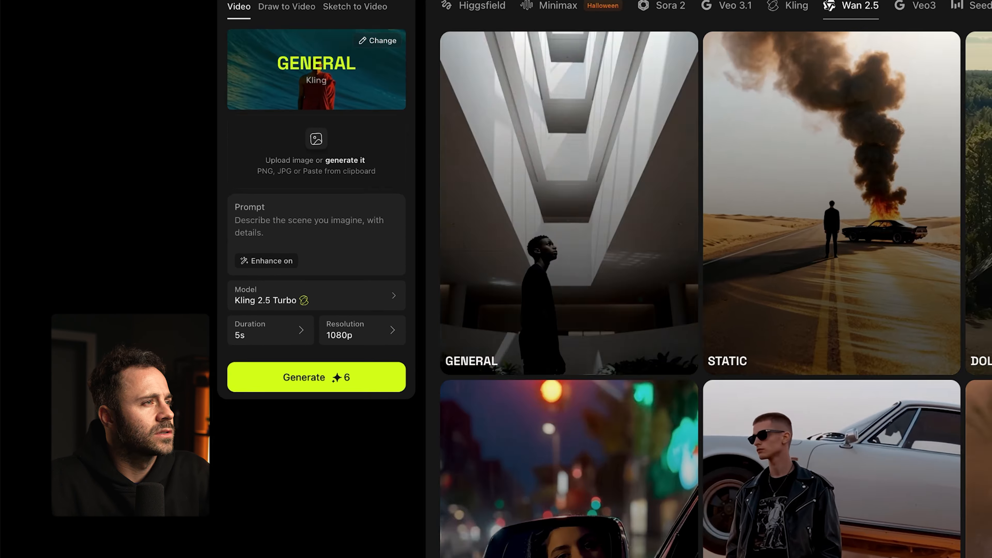
drag(211, 274, 330, 164)
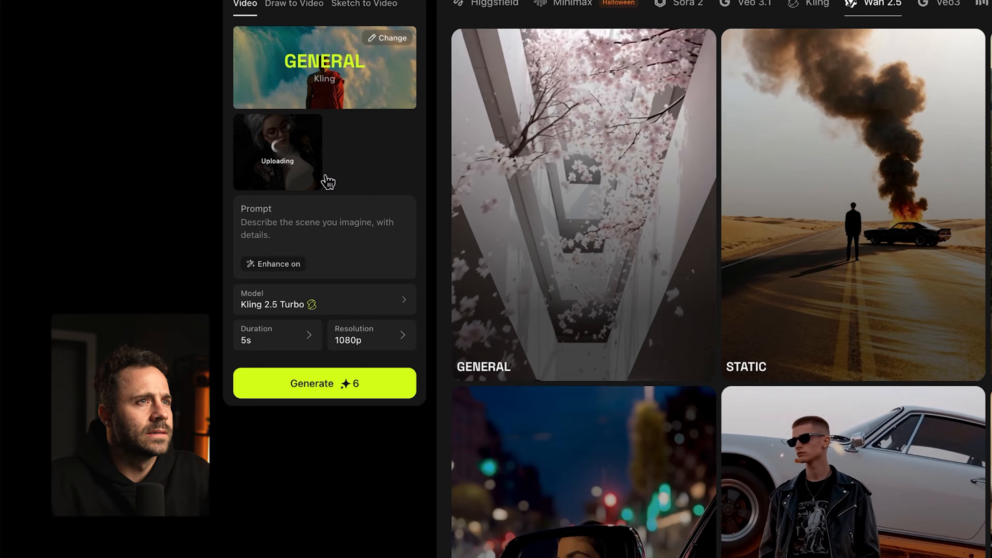
click(405, 303)
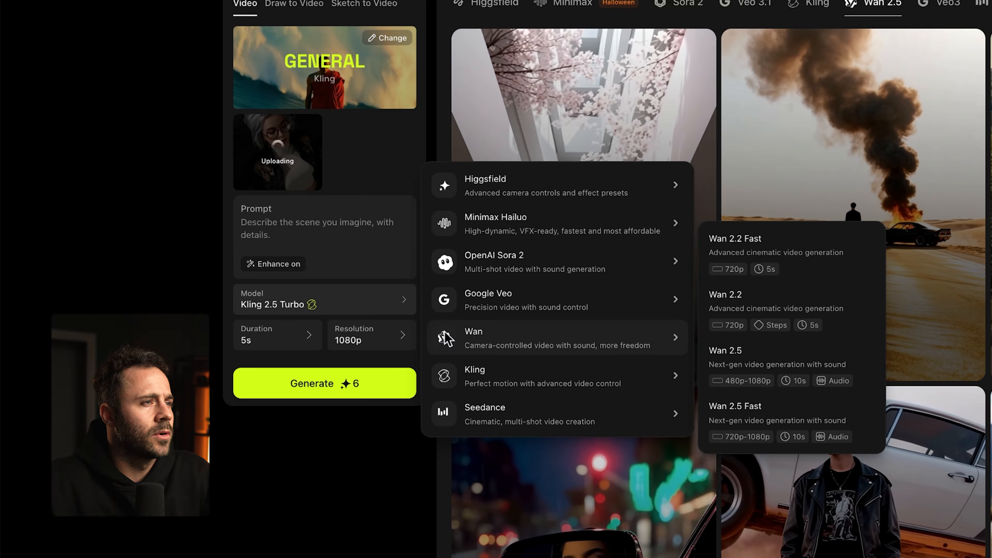
mouse_move(567, 385)
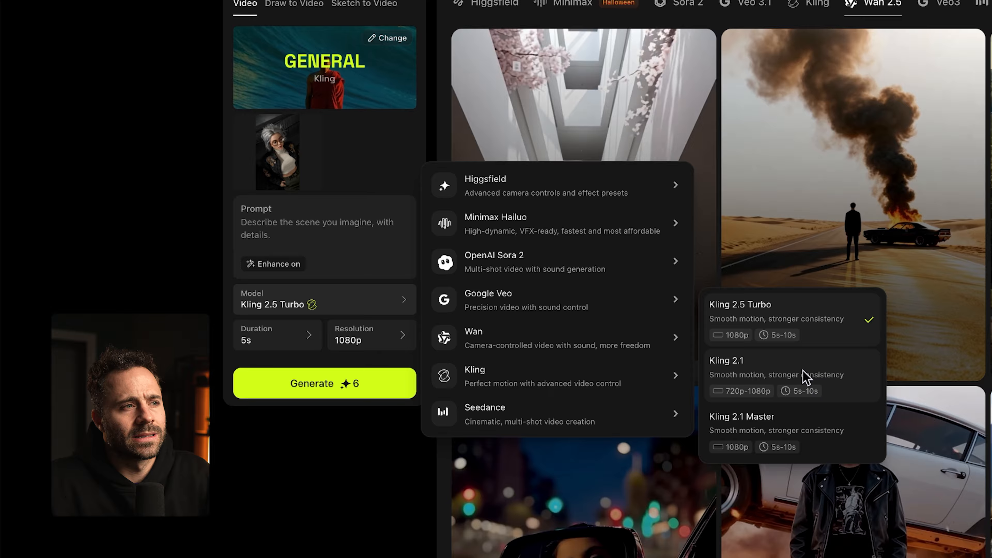
click(401, 152)
Check the clip duration options and try the 720p resolution before restoring 1080p.
click(299, 337)
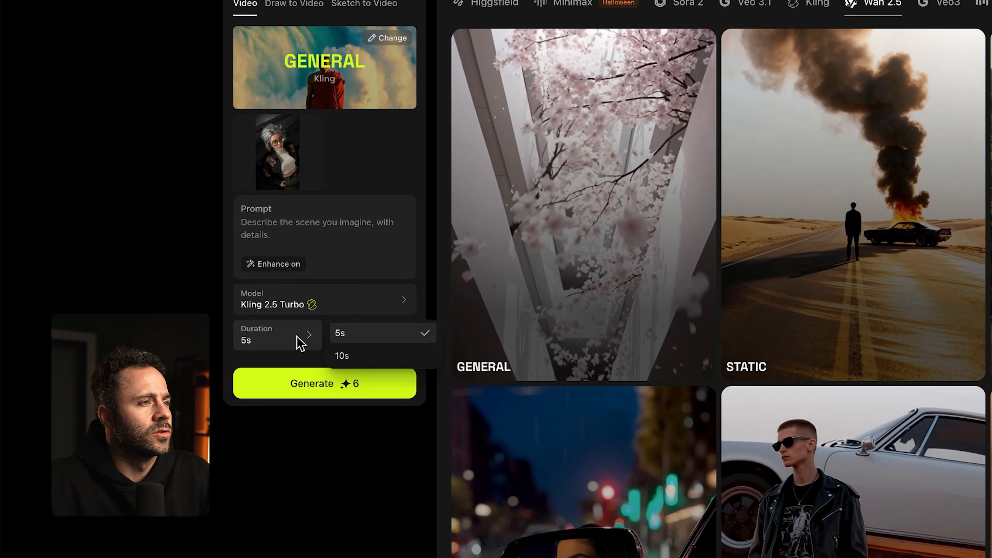
click(299, 338)
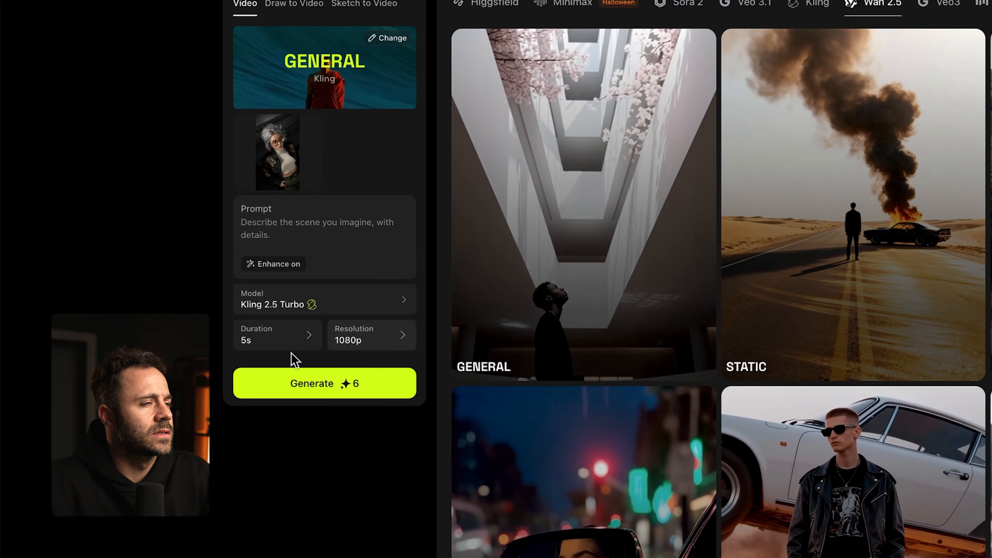
click(403, 337)
click(440, 333)
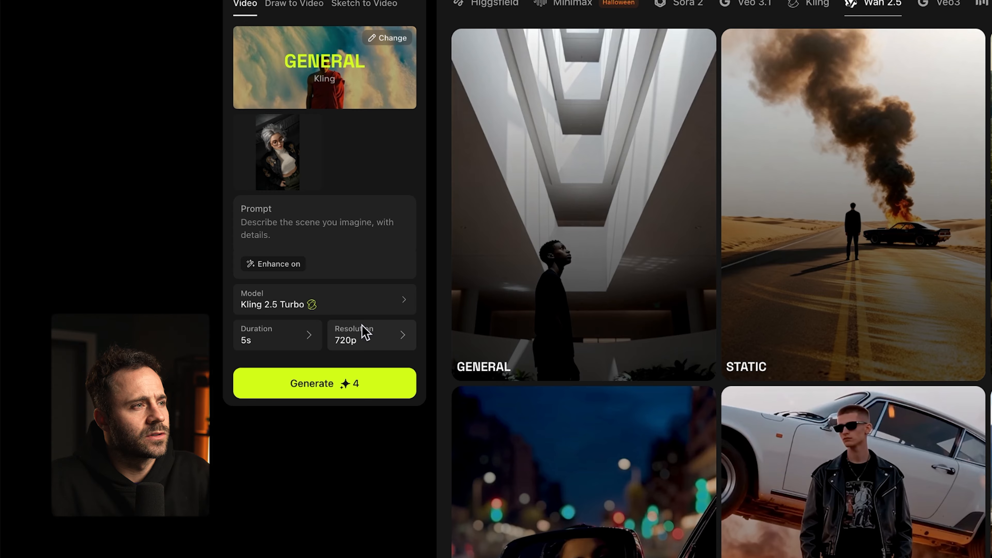
click(372, 338)
click(441, 356)
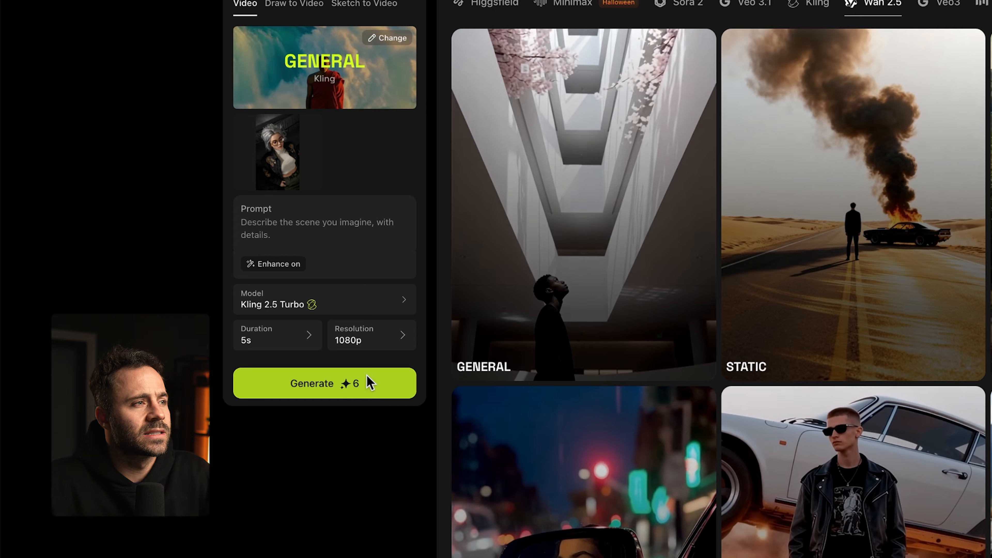
Try Google Veo 3.1 and Sora 2 Pro as the video model to compare their generation costs.
click(350, 307)
mouse_move(537, 313)
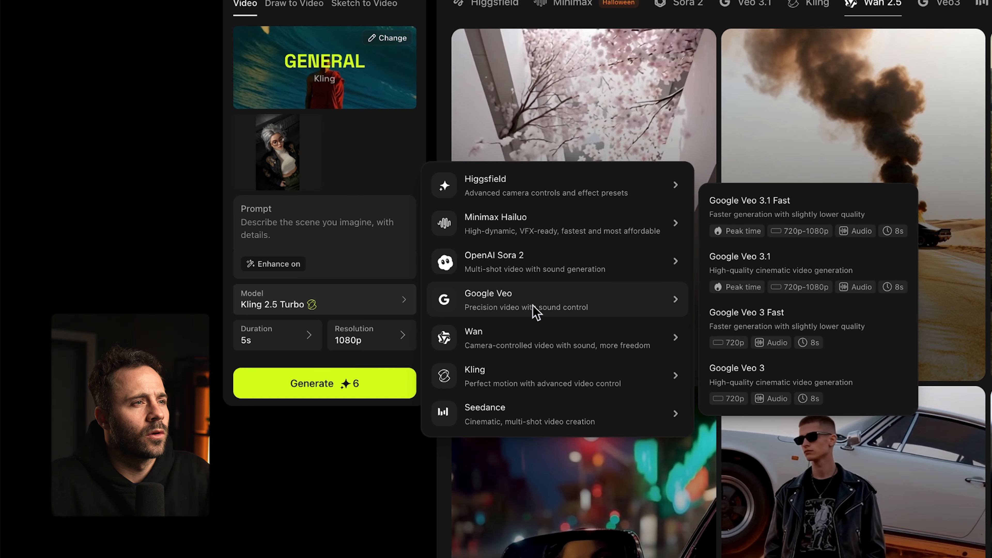
click(760, 266)
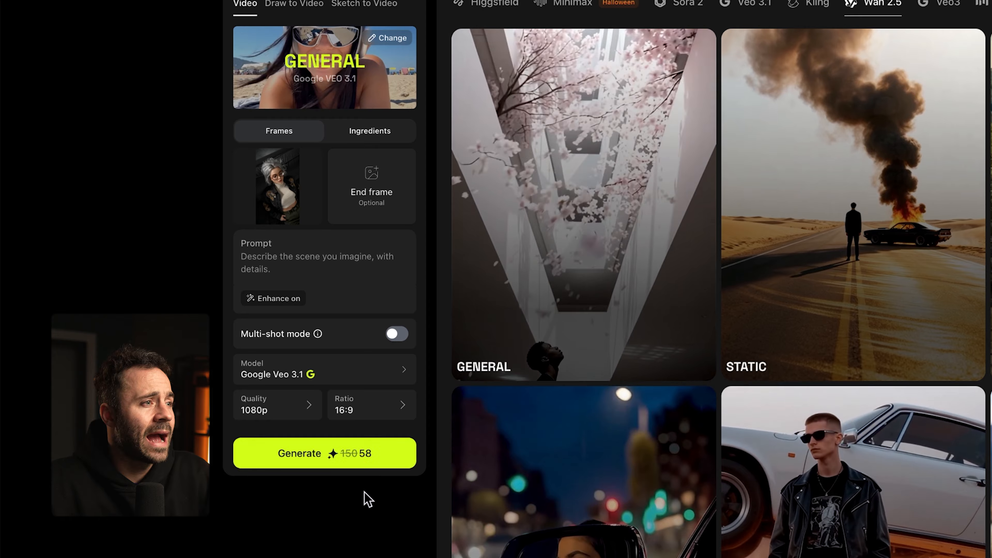
click(348, 378)
mouse_move(509, 330)
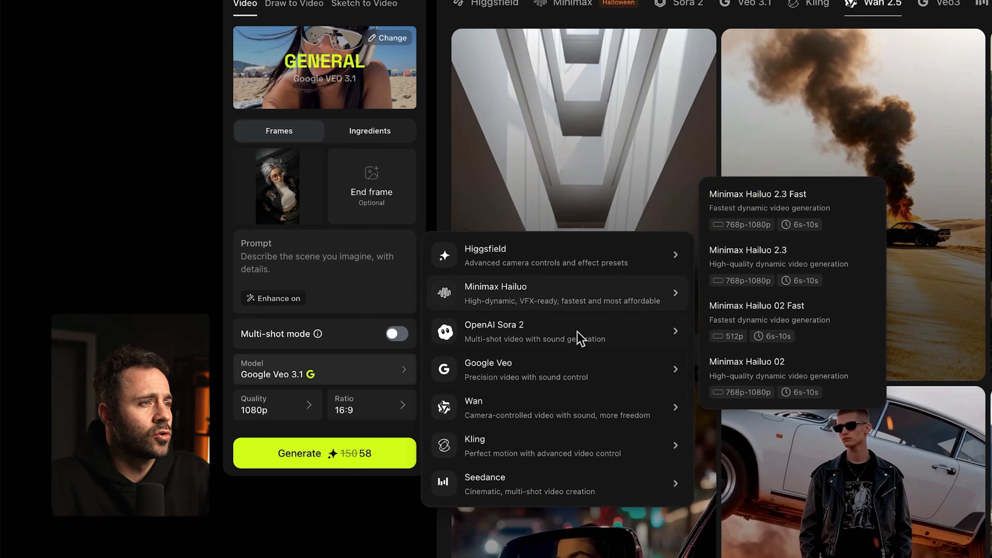
click(734, 300)
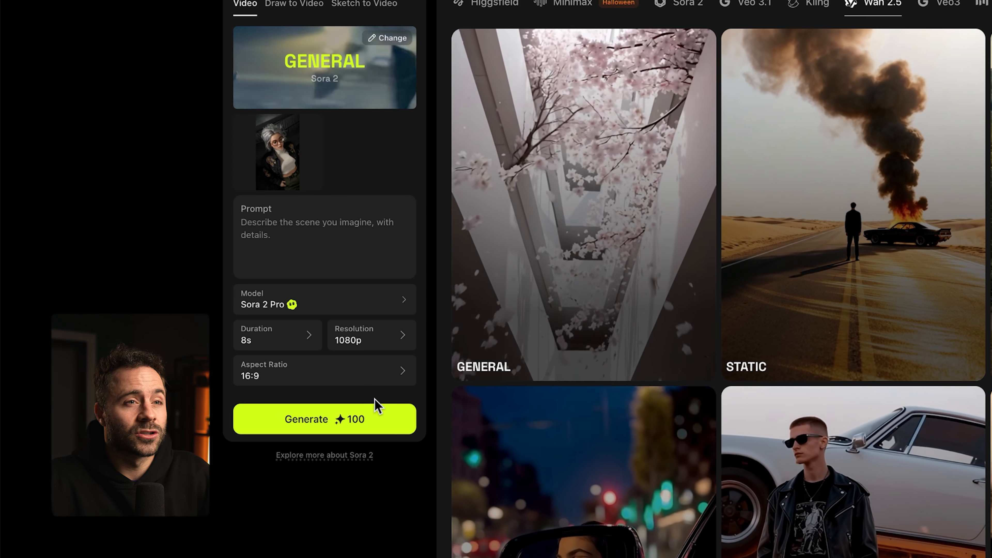
Set the video model to Kling 2.1.
click(358, 310)
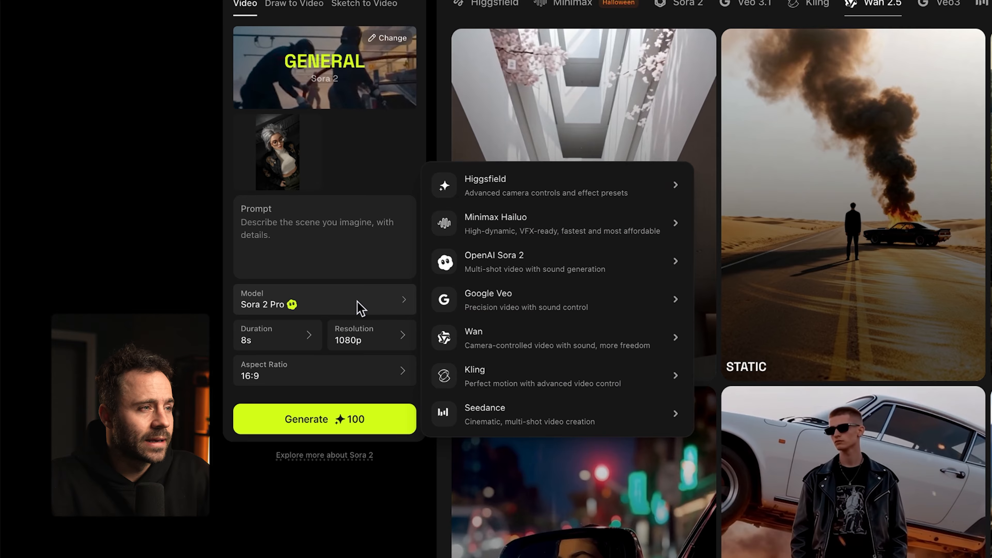
mouse_move(582, 387)
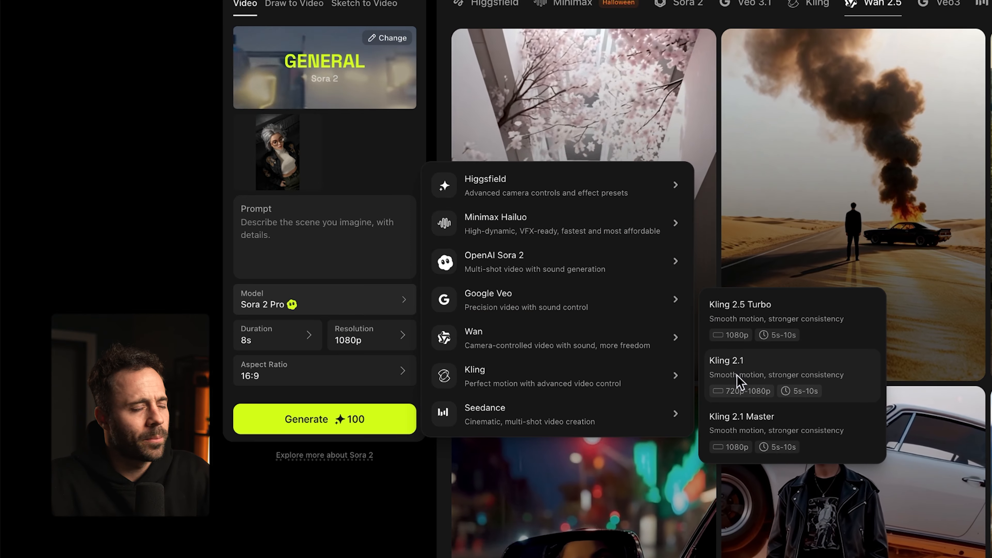
click(738, 381)
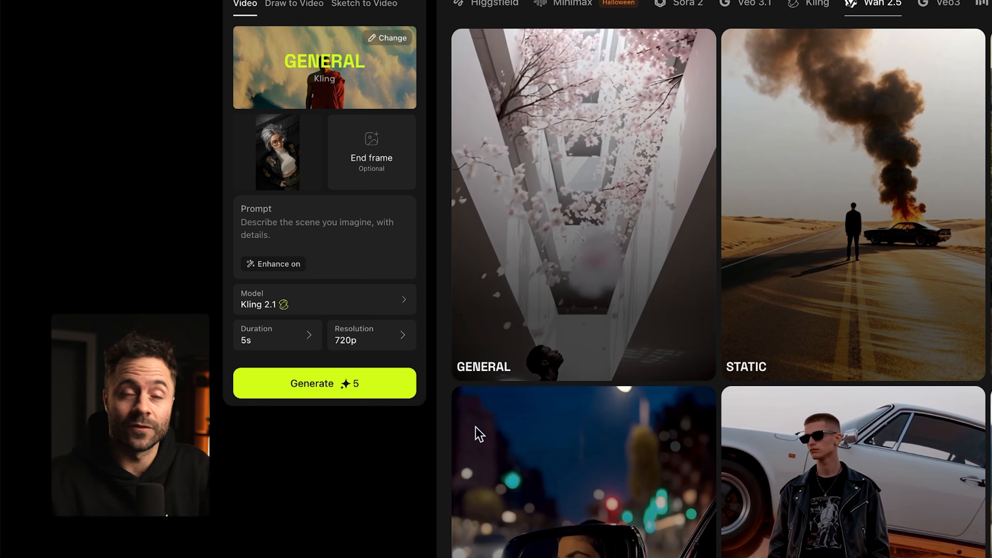
Open the crouching-woman video in the Higgsfield assets to view the clip and its prompt.
click(298, 229)
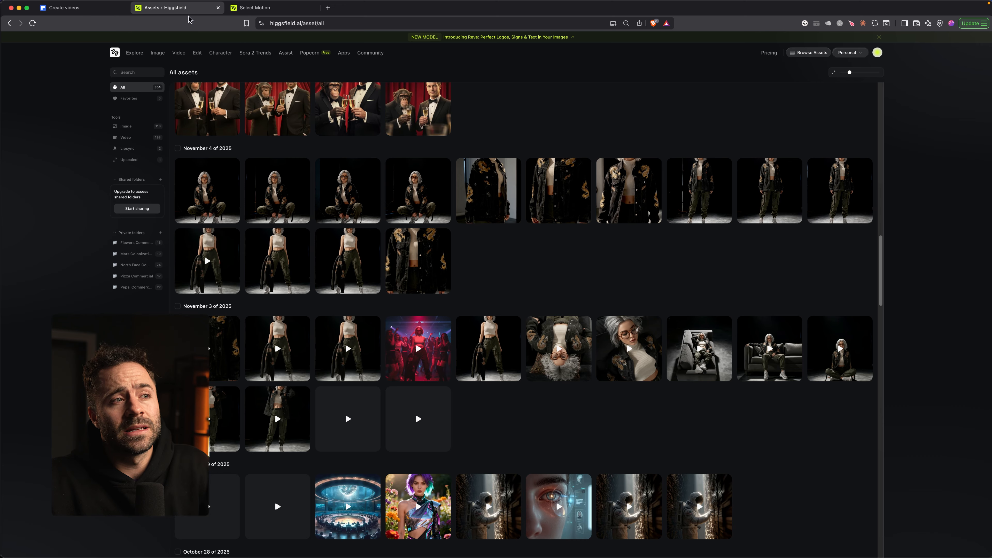
click(427, 201)
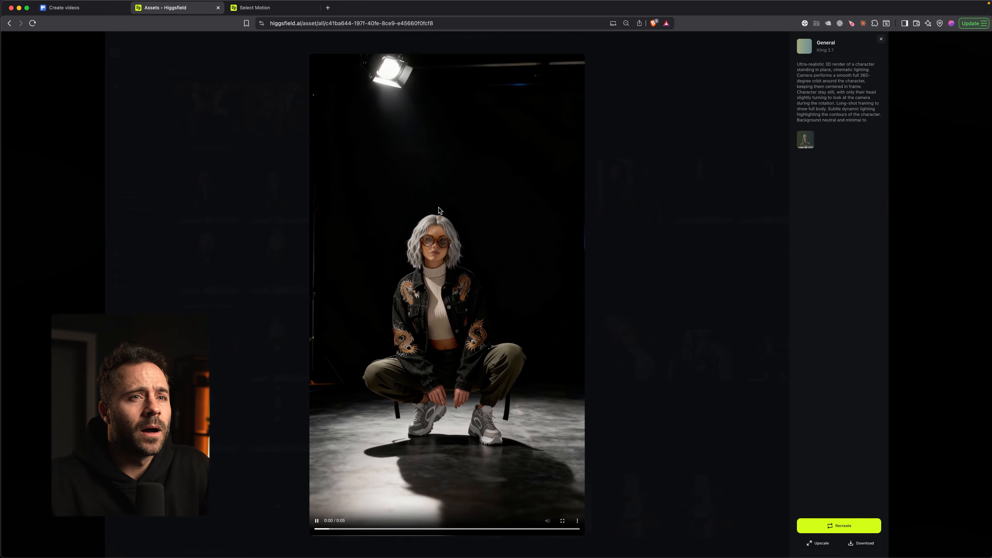
Copy the orbit prompt of the crouching-woman clip and return to all assets.
click(875, 85)
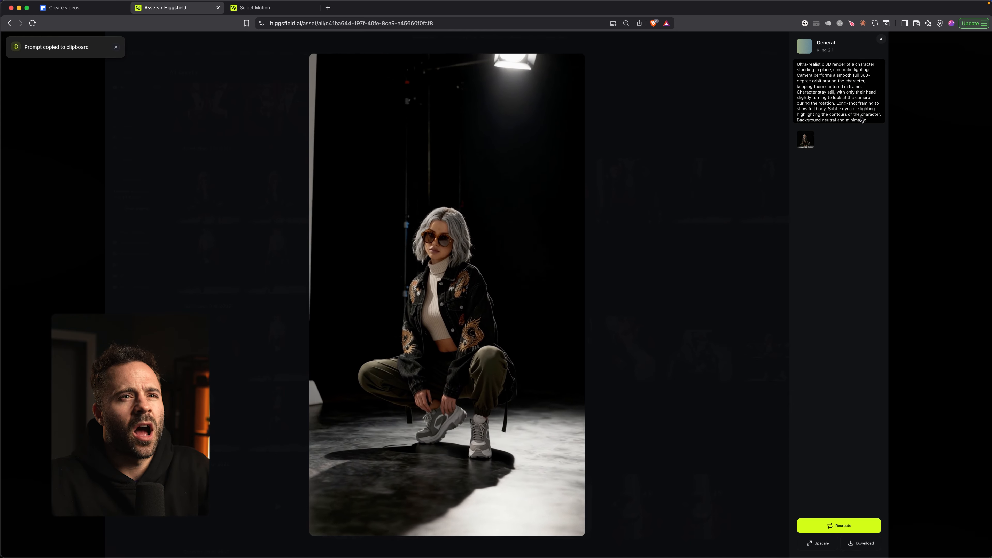
click(177, 238)
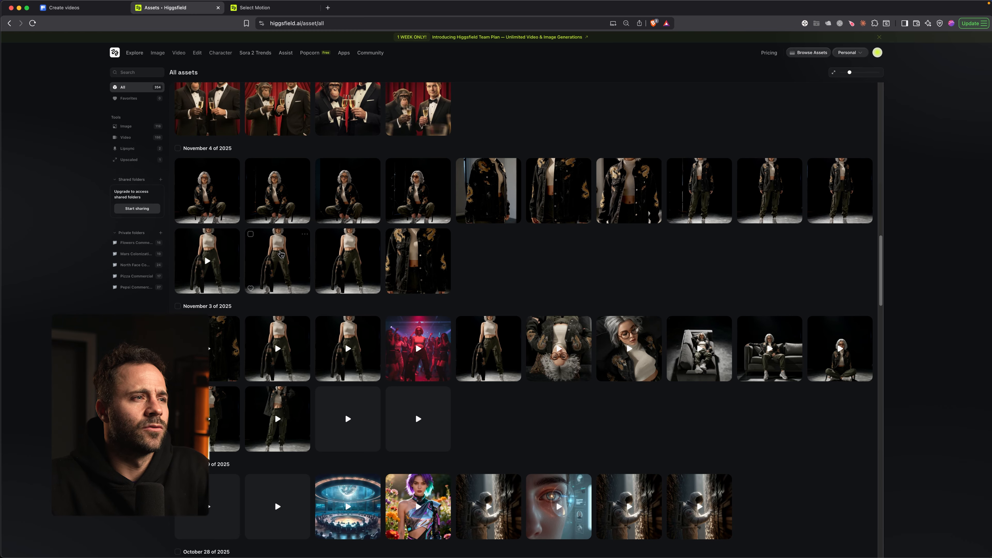
View the Kling 2.1 walking clips, full-body with the jacket in hand and close-up wearing it, along with their prompts.
click(282, 259)
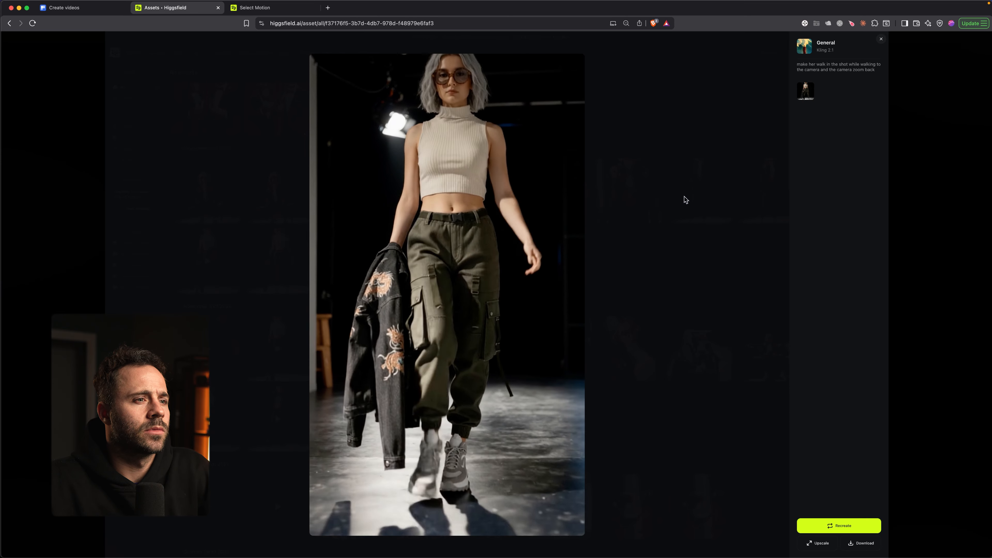
click(687, 280)
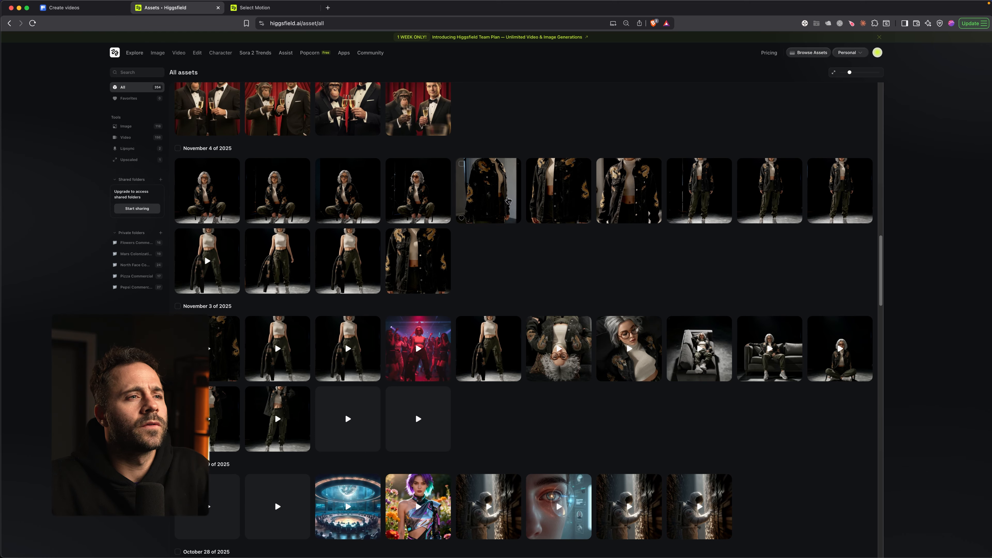
click(508, 201)
click(751, 237)
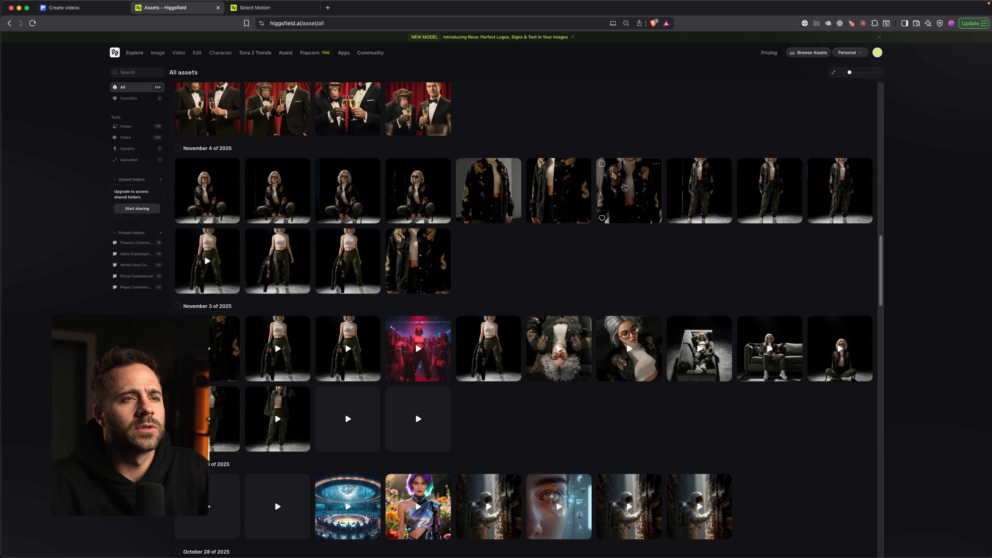
click(625, 188)
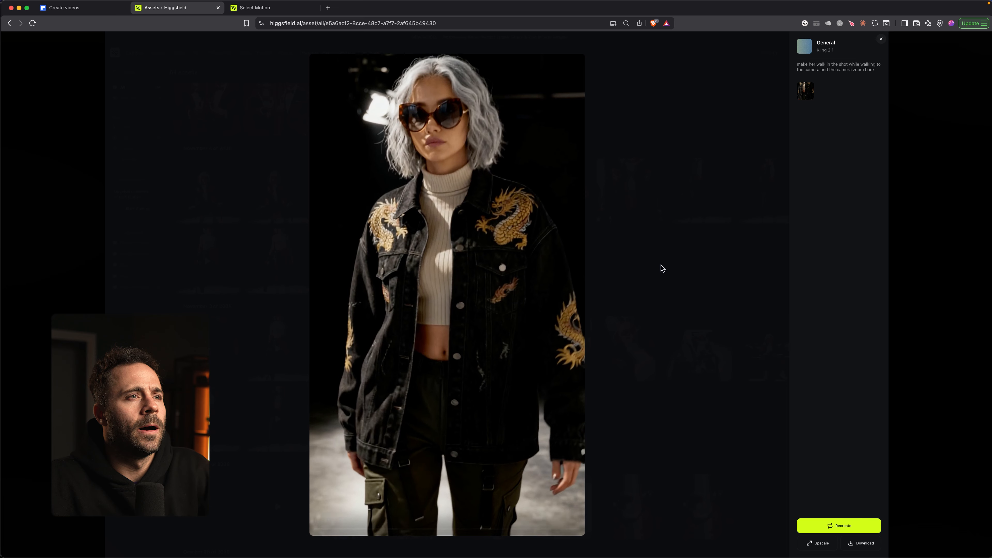
click(728, 195)
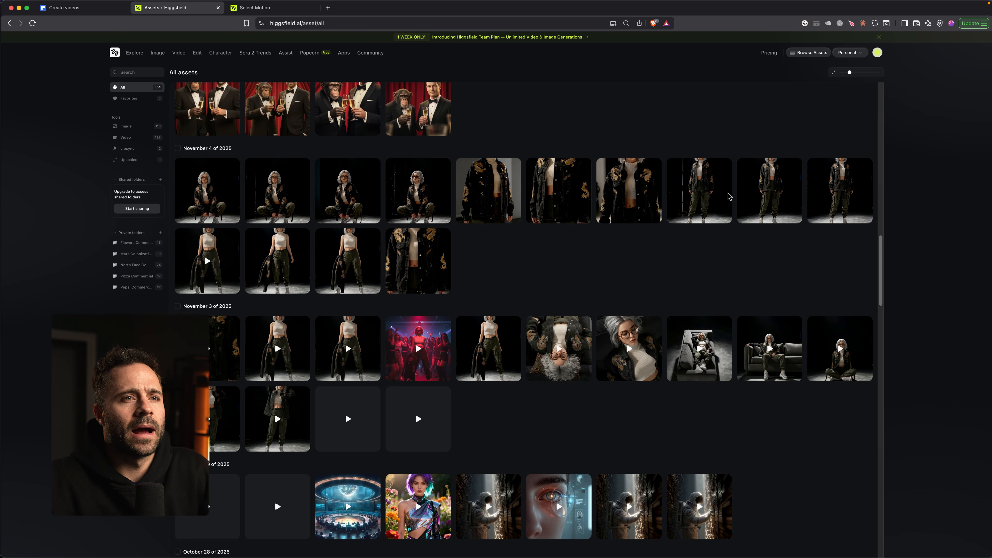
View the fast cinematic camera orbit clip of the standing woman and its prompt, then return to all assets.
click(729, 196)
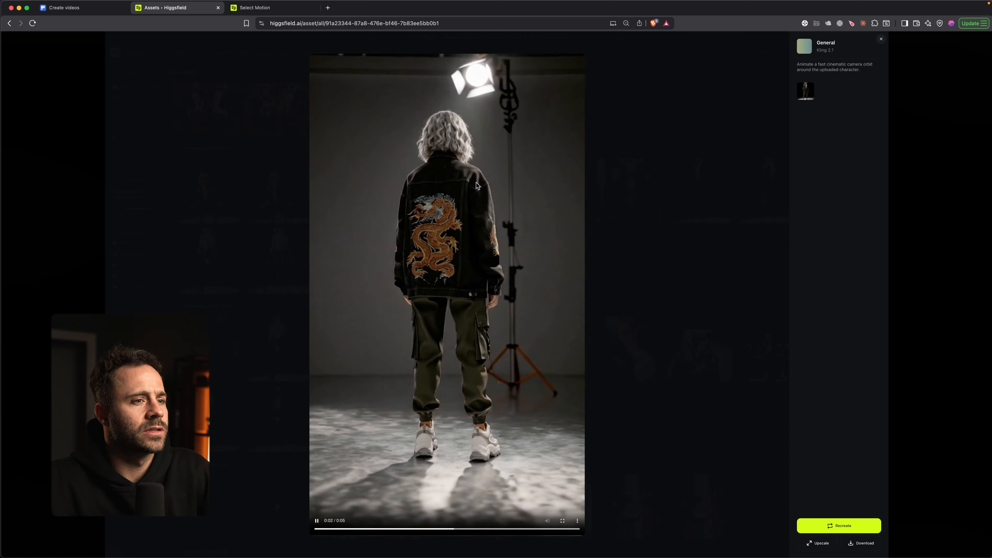
click(917, 226)
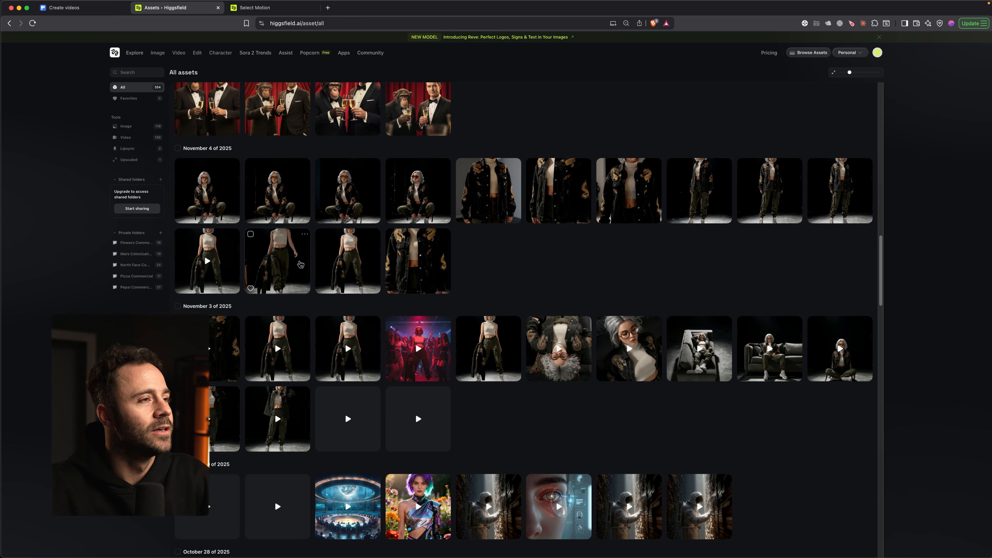
scroll(280, 266, up, 3)
scroll(417, 276, down, 2)
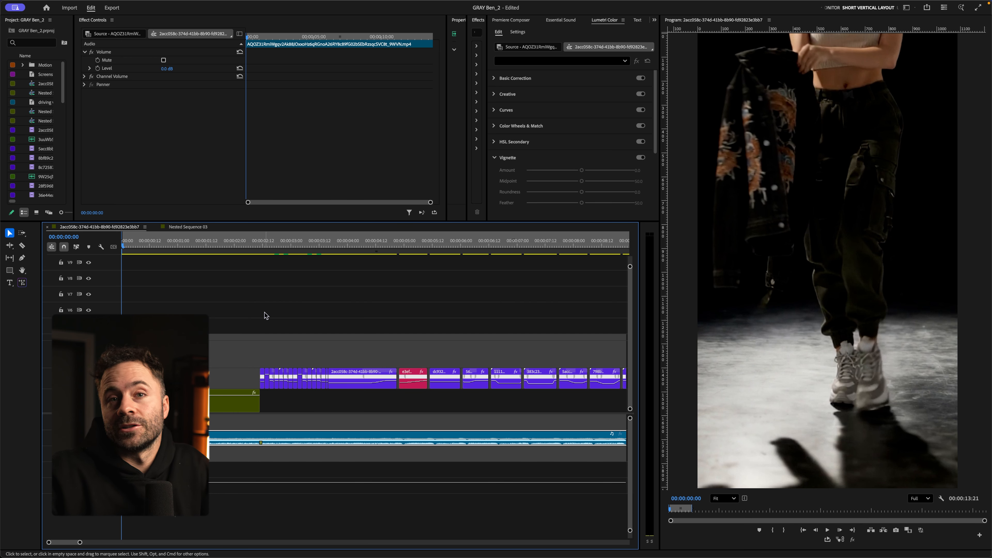
Switch to Premiere Pro and play the edited fashion sequence from the beginning.
key(minus)
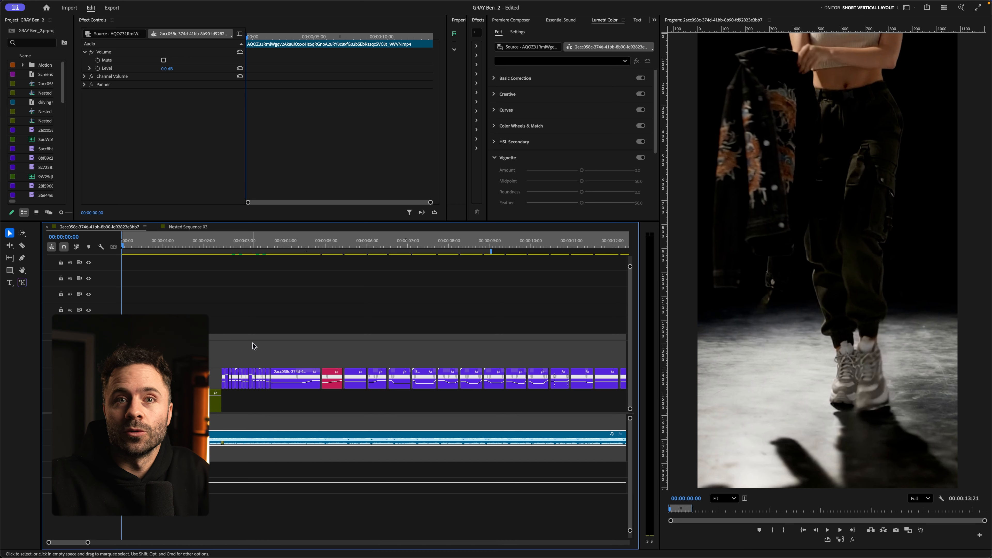
key(space)
key(minus)
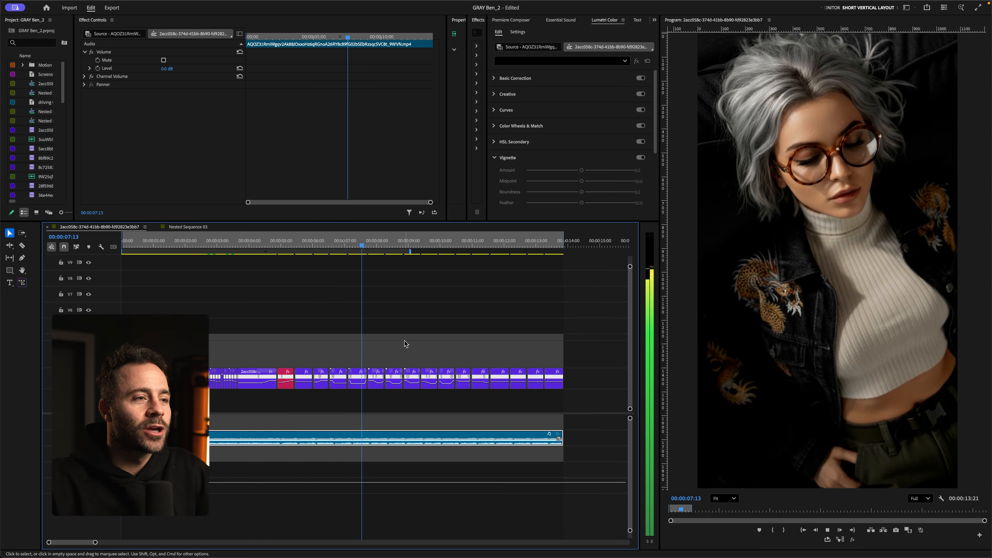
key(space)
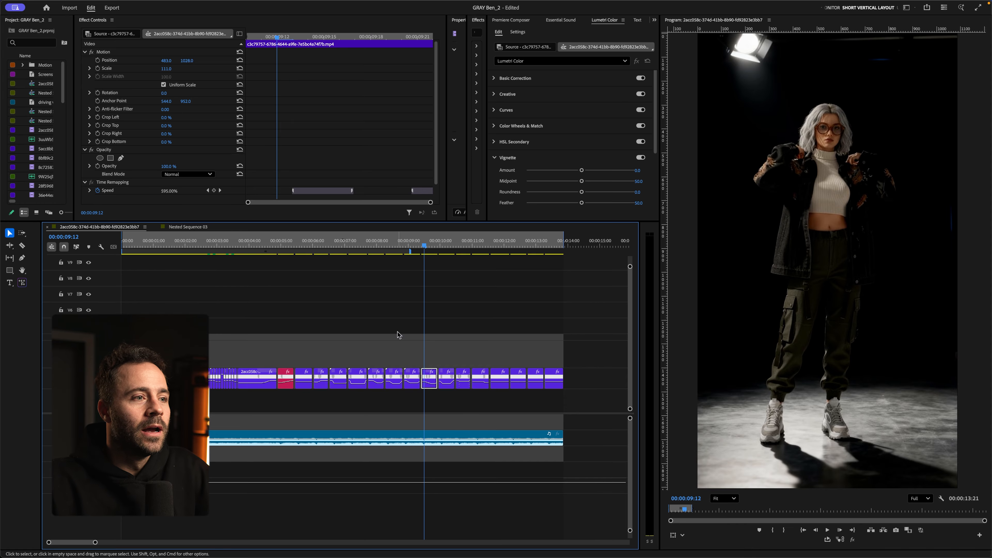
Inspect the clip of the reclining woman on the timeline at 00:00:07:04.
scroll(372, 326, up, 5)
click(324, 245)
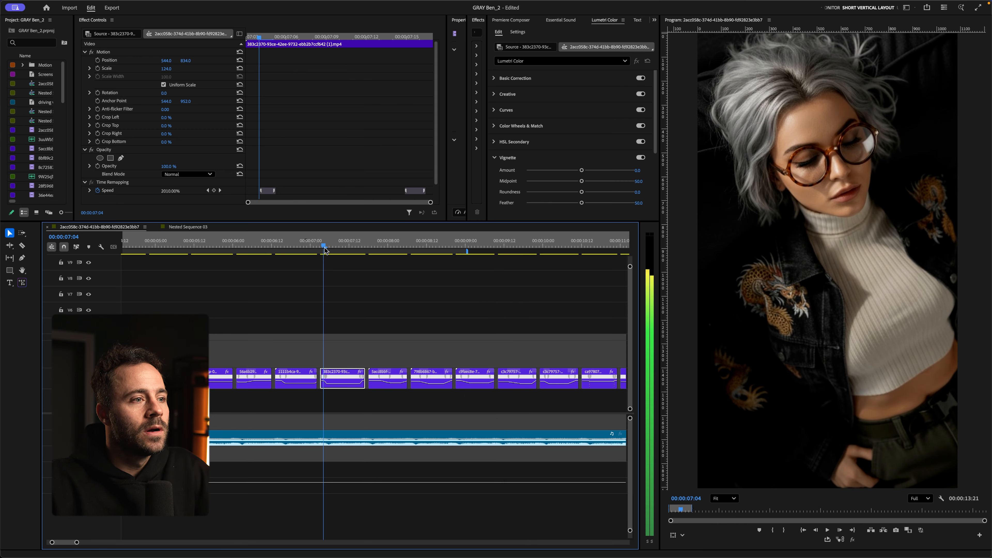
scroll(320, 294, up, 3)
click(327, 258)
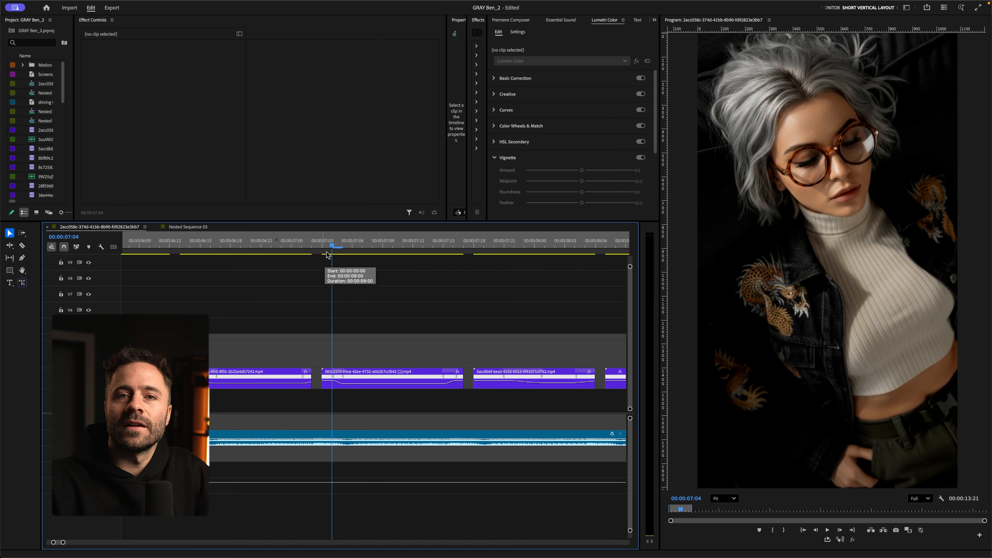
scroll(343, 285, down, 5)
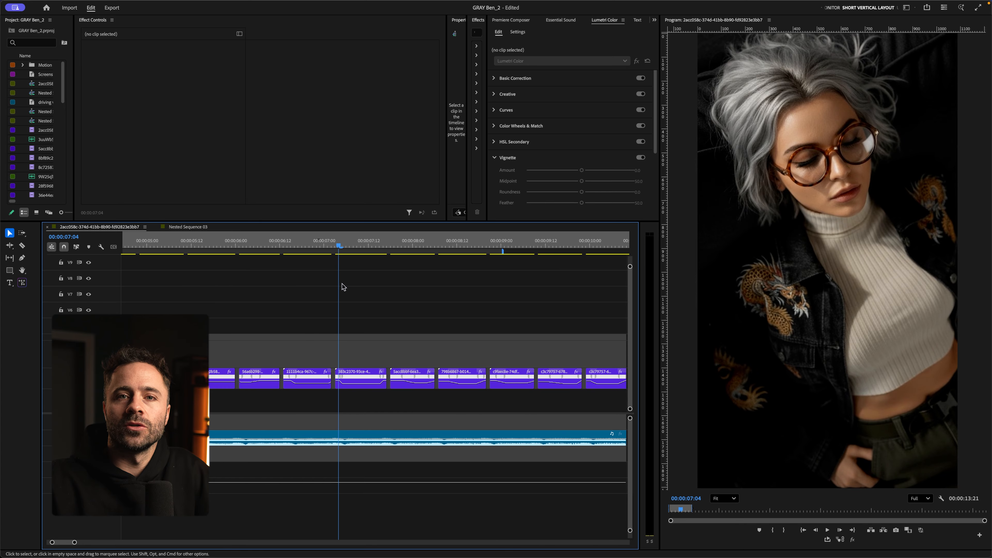
scroll(342, 284, down, 1)
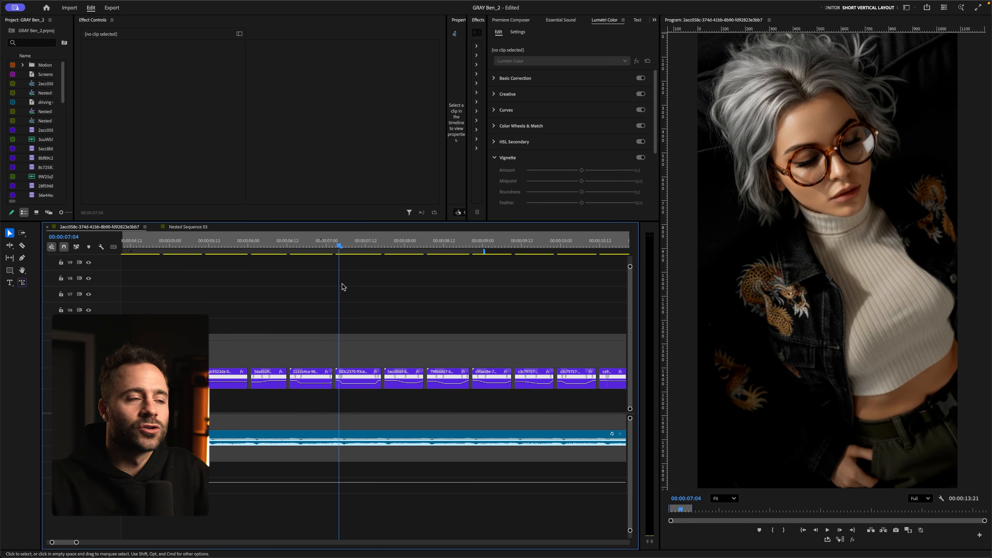
scroll(353, 326, down, 4)
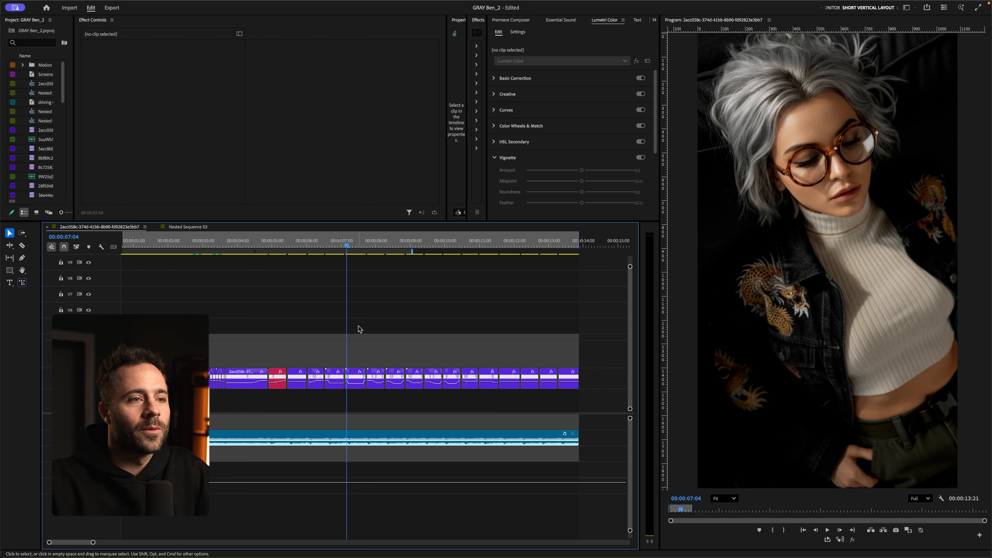
scroll(414, 344, up, 1)
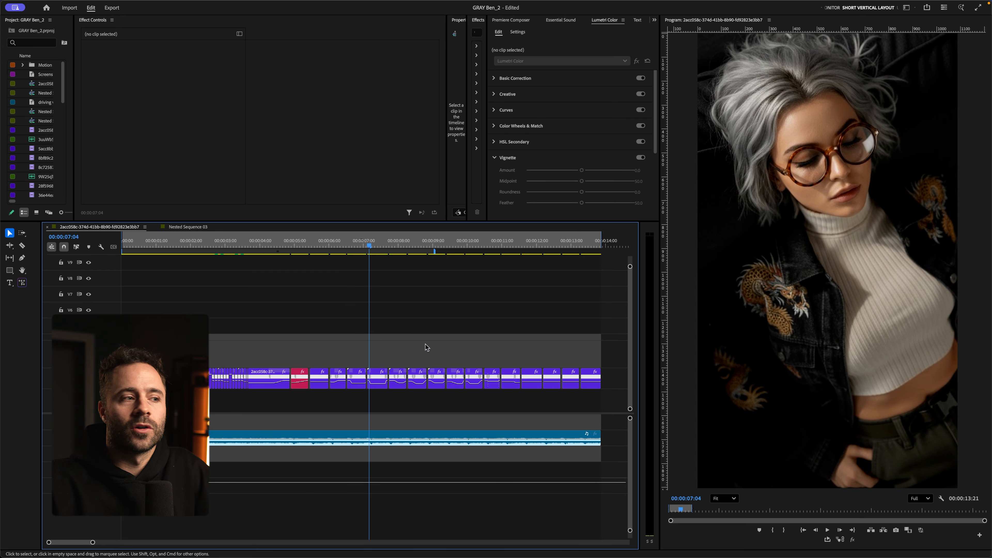
scroll(426, 345, down, 1)
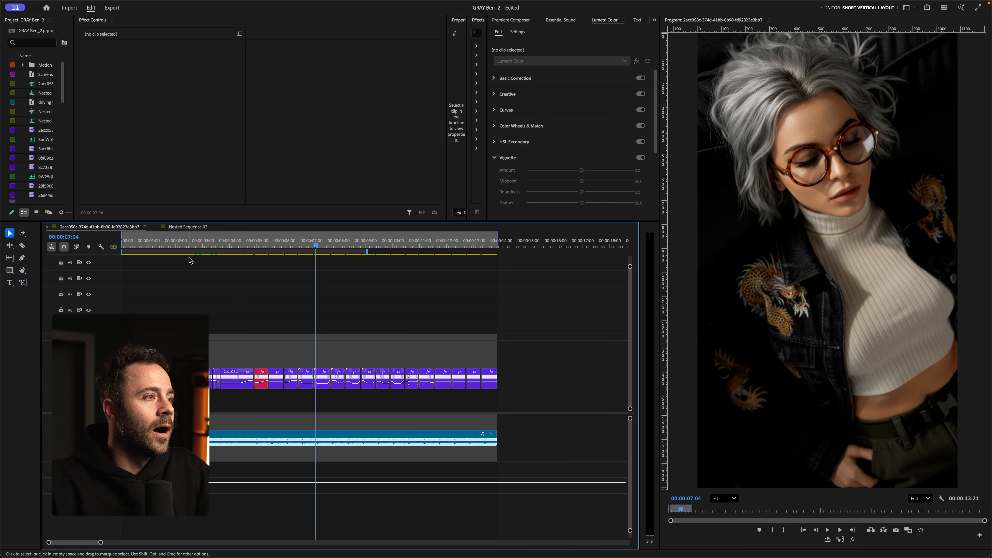
Play the sequence from the beginning through the opening walking shot into the rapid cuts.
drag(184, 244, 122, 245)
key(space)
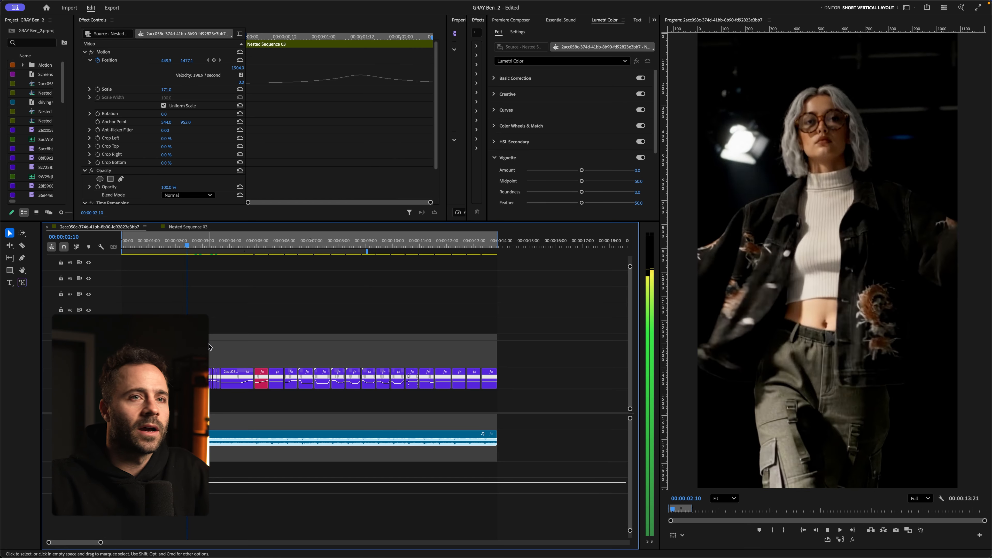
scroll(210, 345, up, 3)
key(space)
Step back to the rapid-cut section at 00:00:02:13 and play its short clips into the long clip.
drag(247, 246, 237, 252)
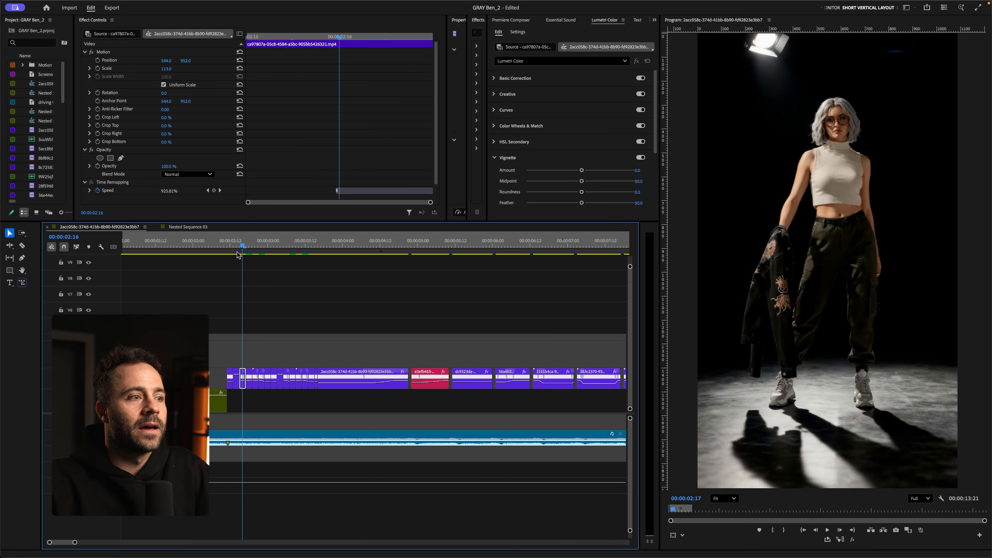
key(Left)
key(Left)
key(Left)
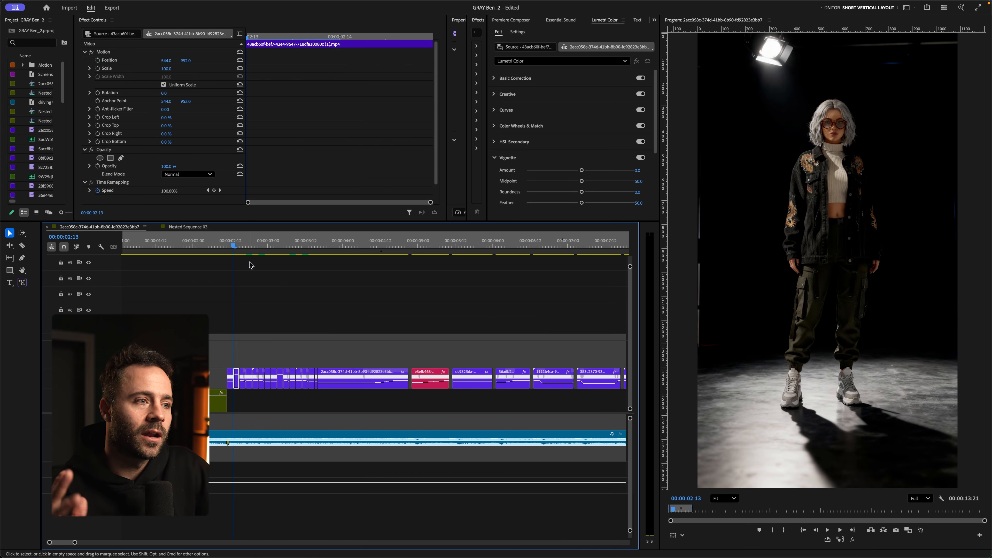
key(space)
key(space)
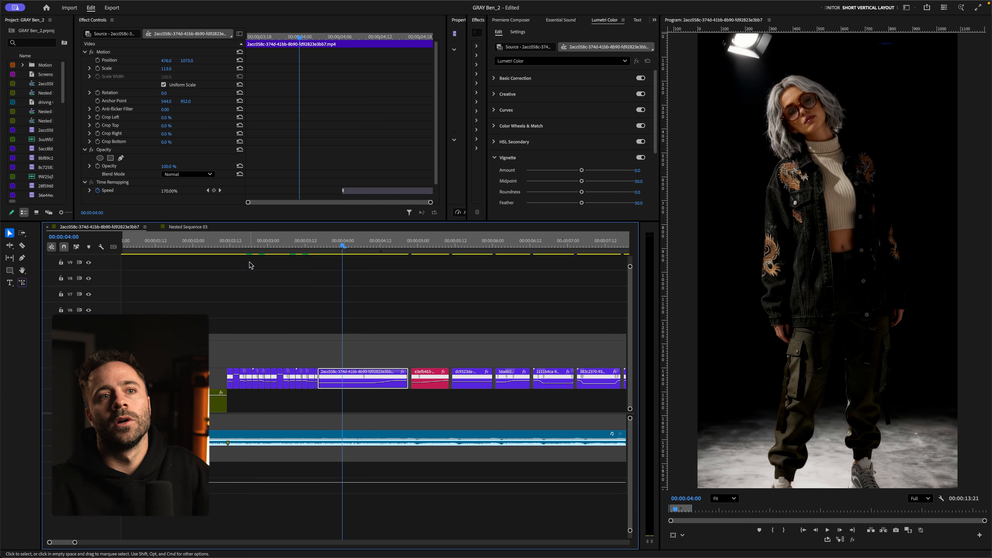
Replay the rapid cuts, starting again from the end of the opening walking shot, to review their pacing.
click(269, 244)
key(space)
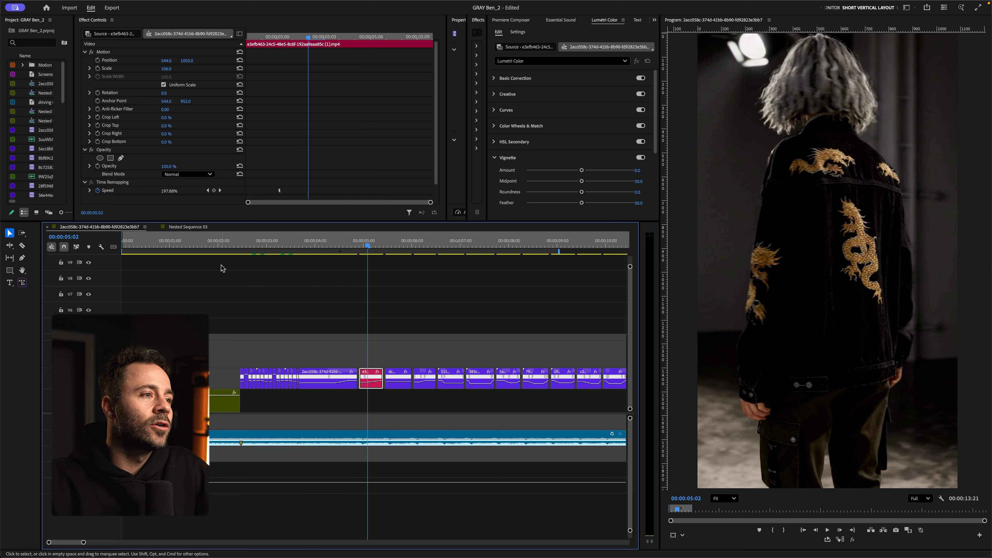
click(221, 243)
key(space)
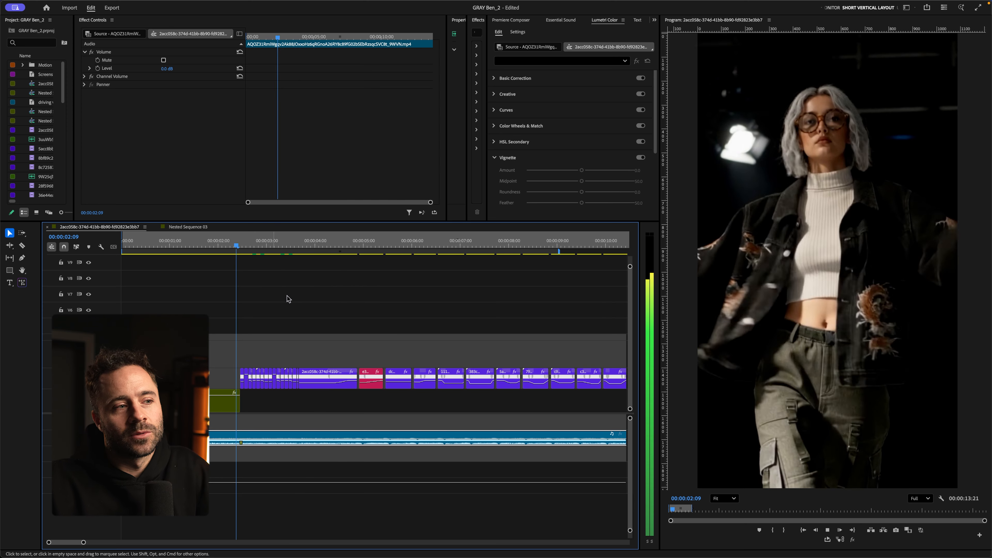
key(space)
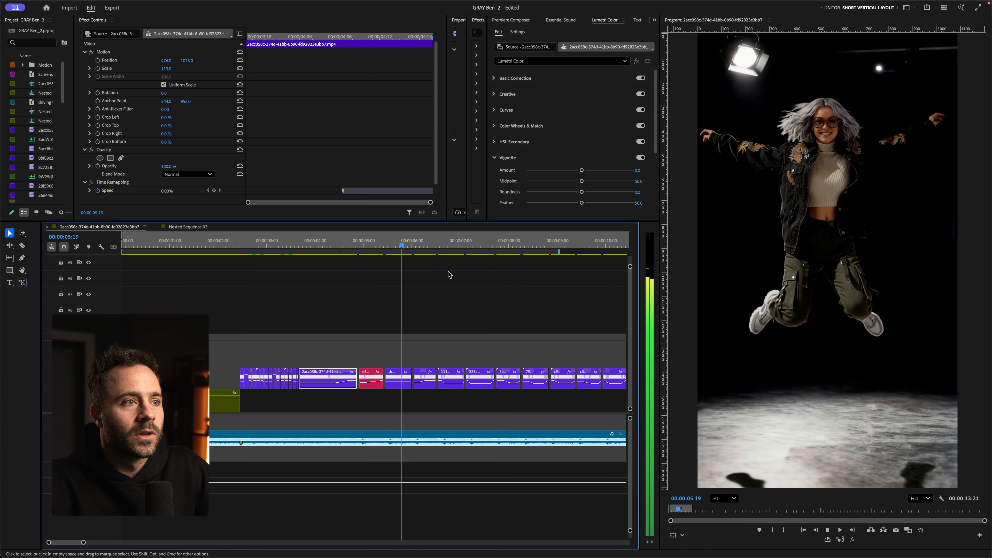
Replay the sequence from the start of the long clip at 00:00:03:16 to review the transitions that follow.
click(319, 246)
drag(319, 249, 299, 249)
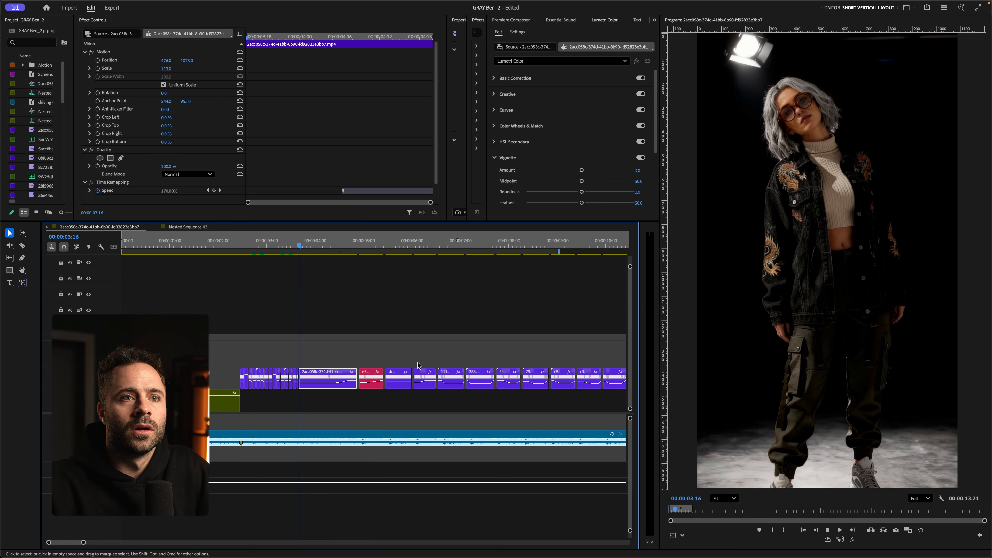
key(space)
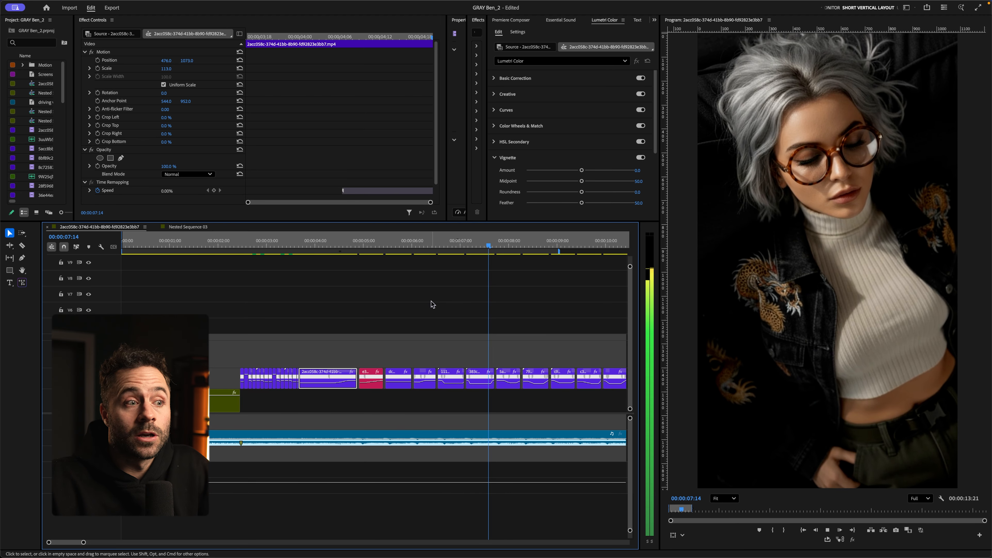
Park the playhead on the jumping shot at 00:00:05:16 and show the guides over the program preview.
key(minus)
click(297, 253)
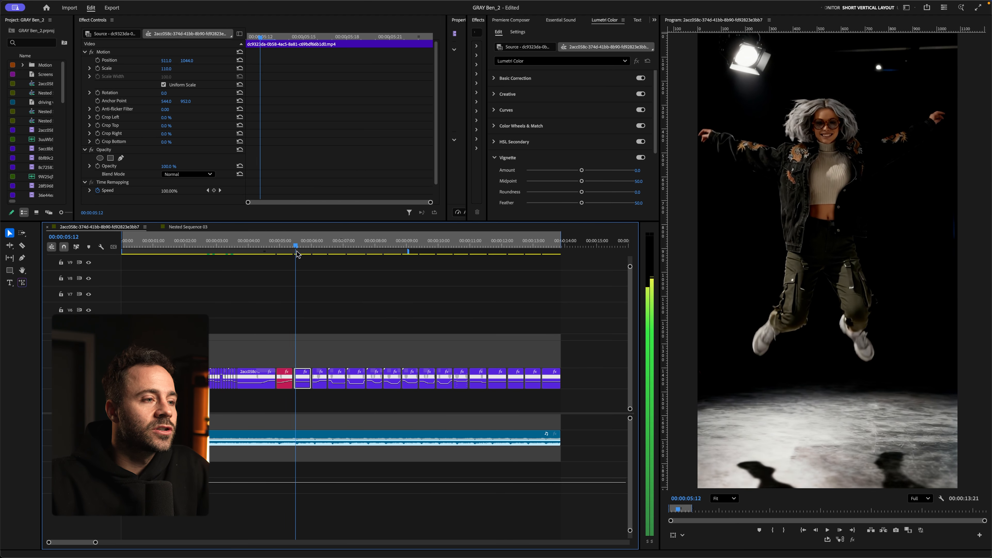
mouse_move(296, 254)
mouse_down()
mouse_move(327, 255)
mouse_move(303, 262)
mouse_up()
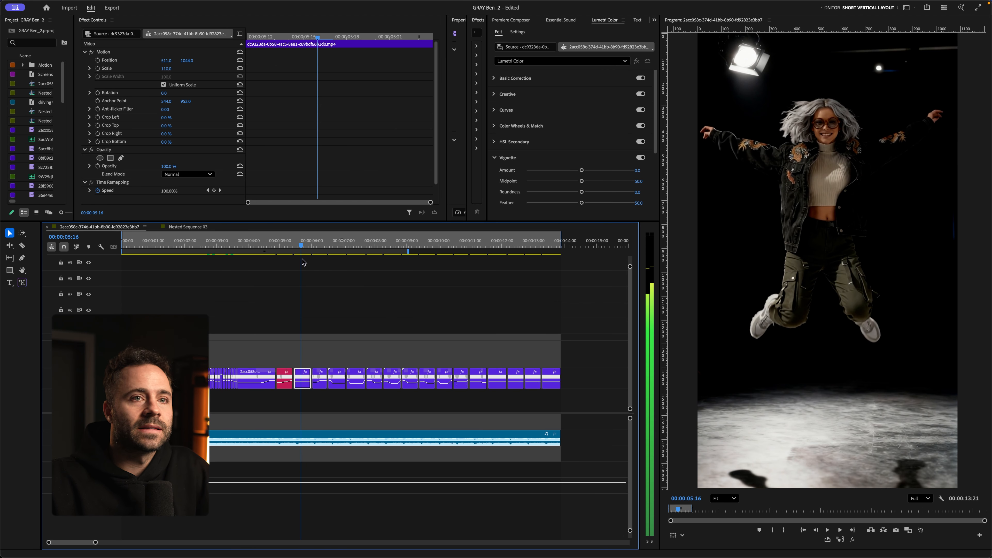
click(815, 260)
key(super+semicolon)
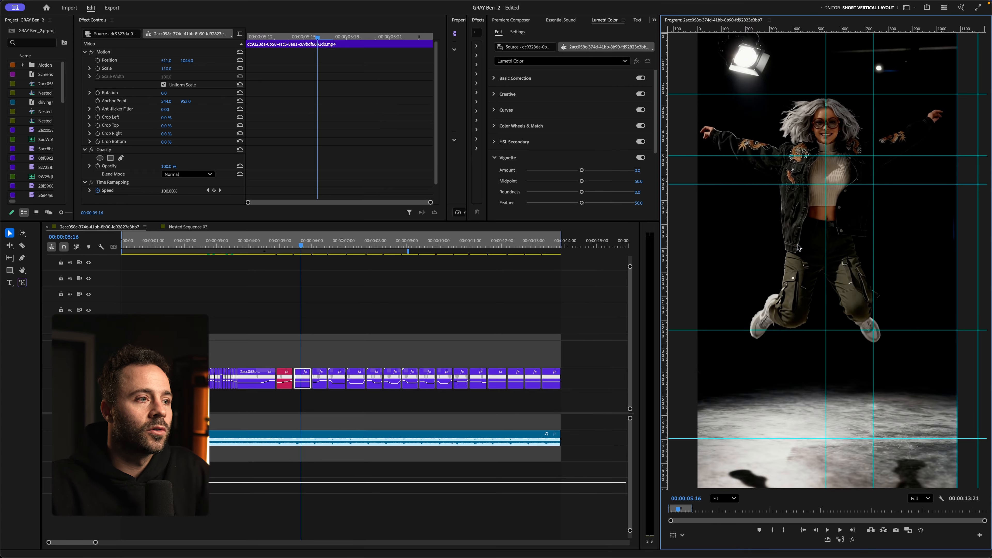
Check the subject's placement against the guides across the seated, lying and standing shots up to about 00:00:08:22.
key(space)
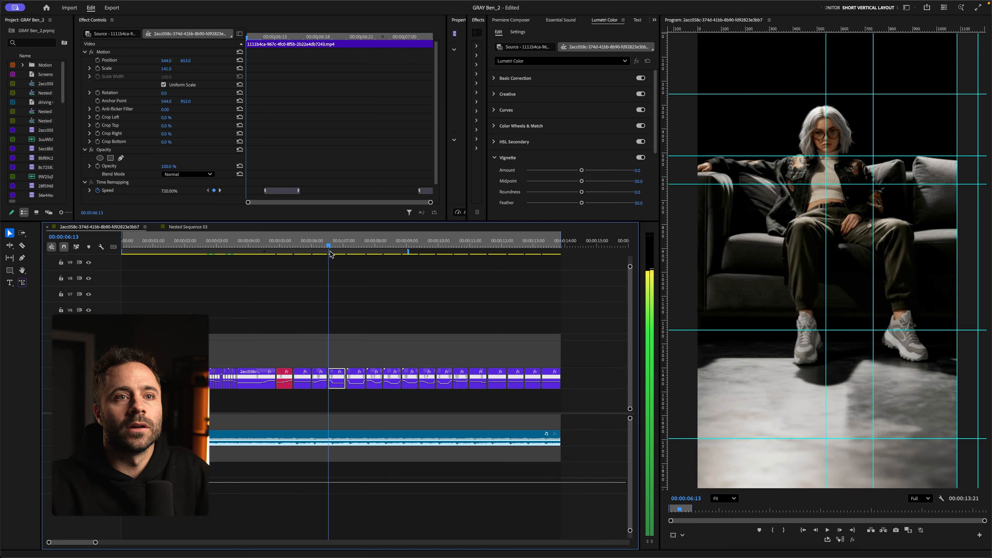
key(space)
drag(338, 246, 376, 252)
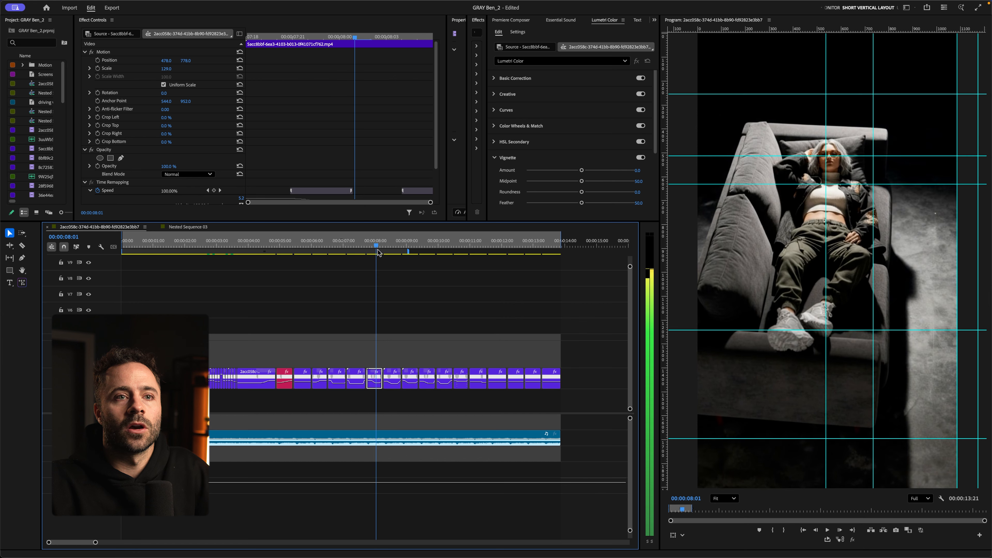
key(space)
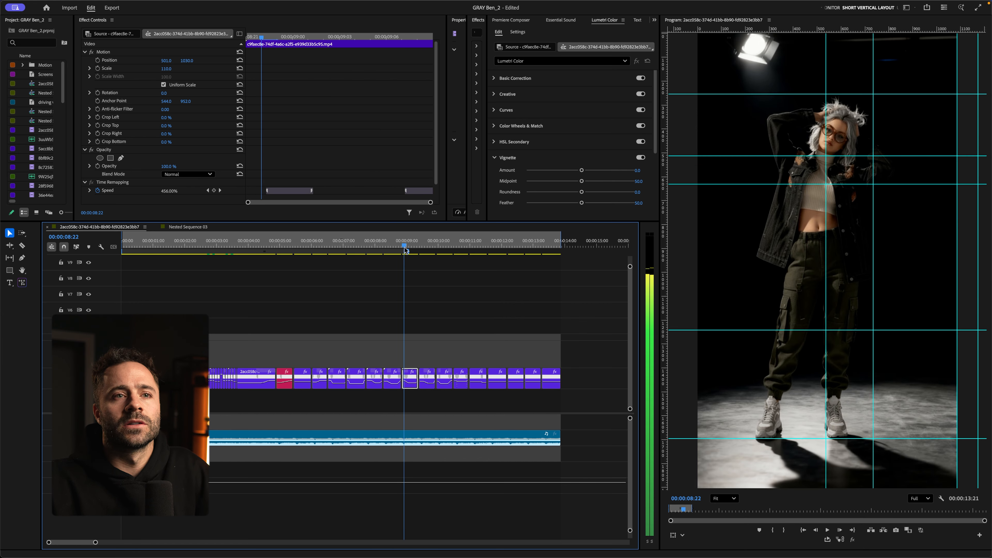
Play the shots from the standing pose at 00:00:08:22 to the red club scene at 00:00:12:01.
key(space)
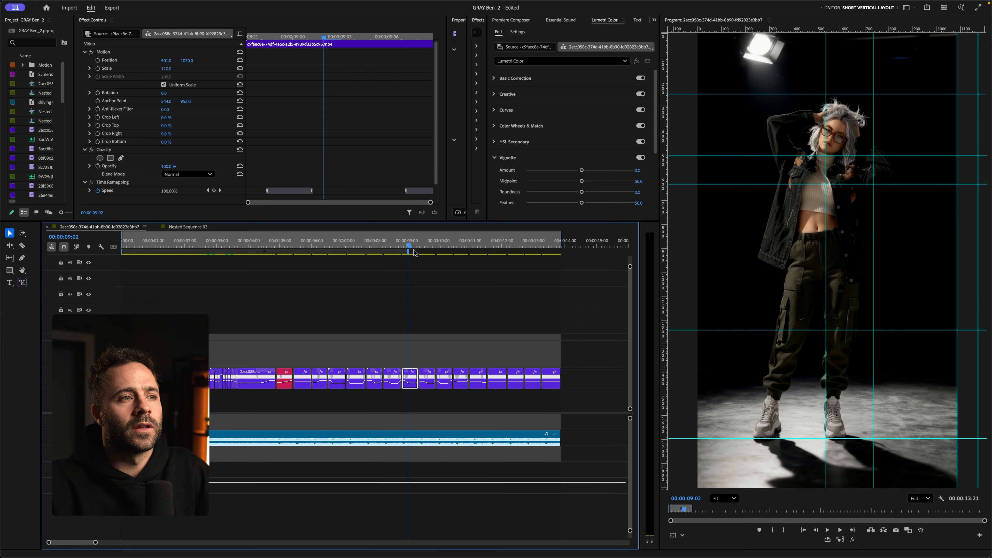
key(space)
key(space)
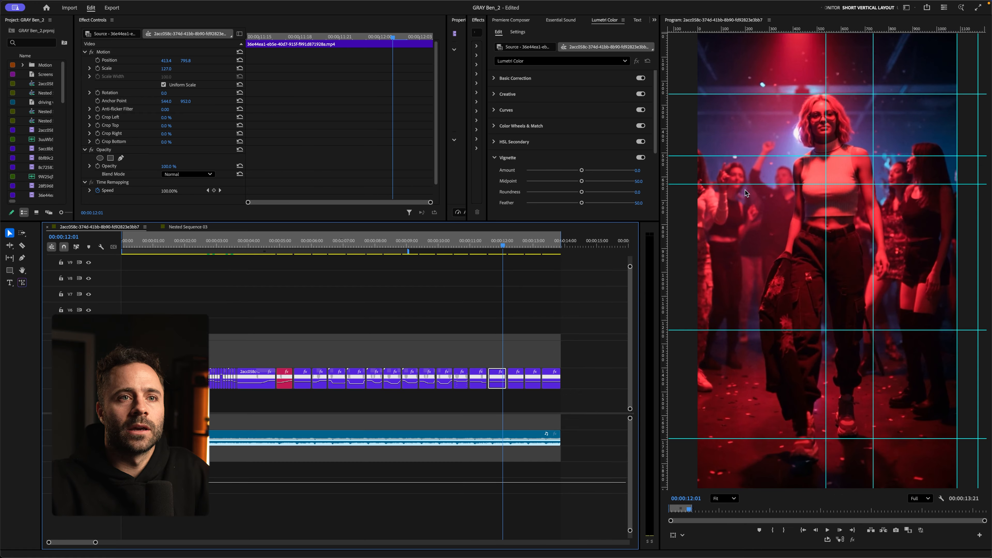
Select the 383c2370 close-up clip near 00:00:07:10 and make its video track taller to expose the speed-ramp curves.
drag(497, 245, 370, 250)
scroll(355, 328, up, 6)
scroll(304, 325, up, 3)
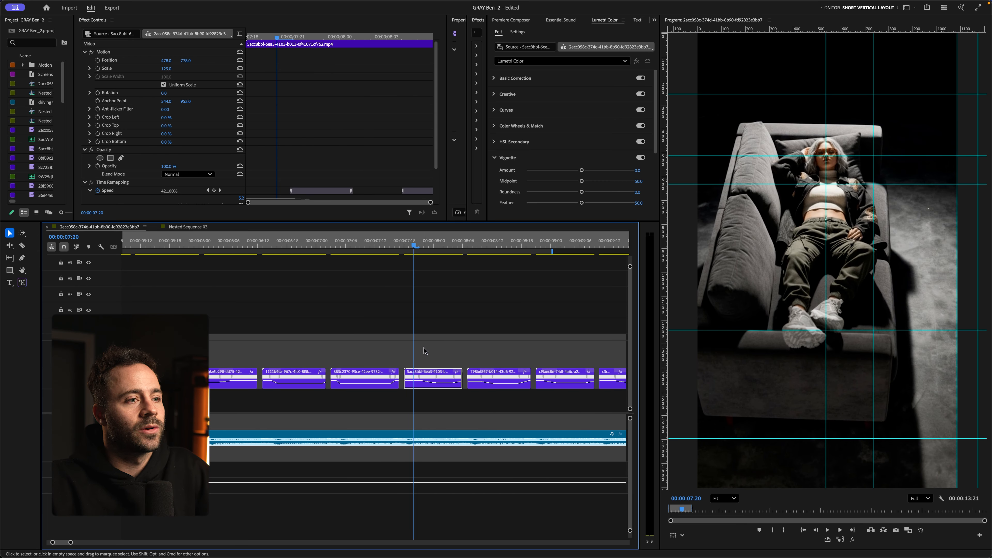
scroll(362, 340, up, 3)
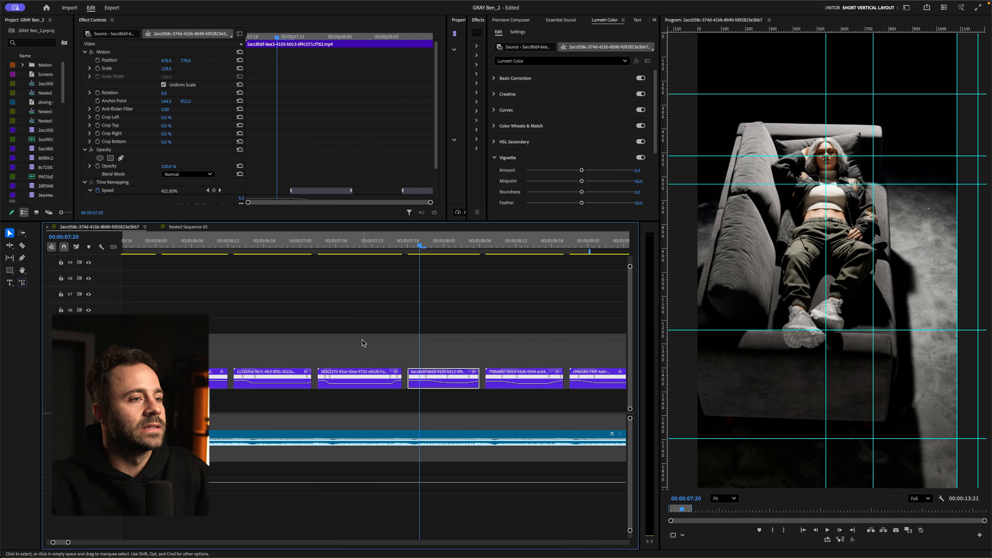
click(340, 370)
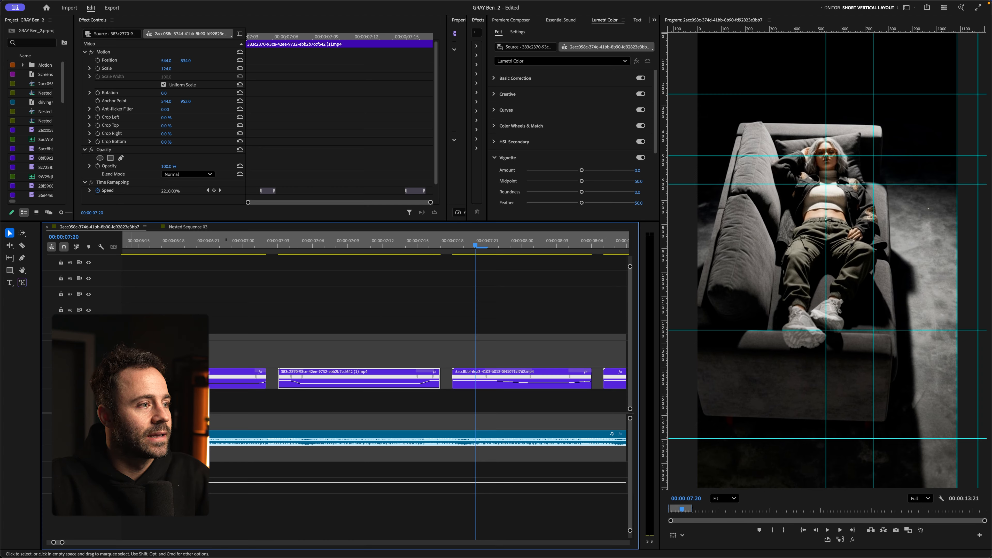
scroll(359, 332, up, 1)
drag(86, 385, 86, 361)
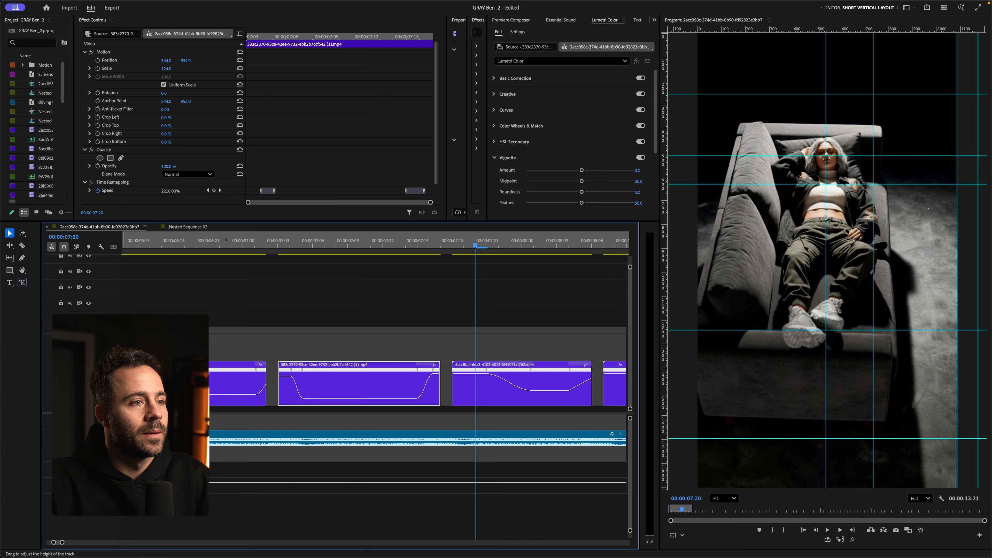
Try splitting the close-up clip at 00:00:07:10, in the flat middle part of its speed curve.
click(358, 255)
key(super+k)
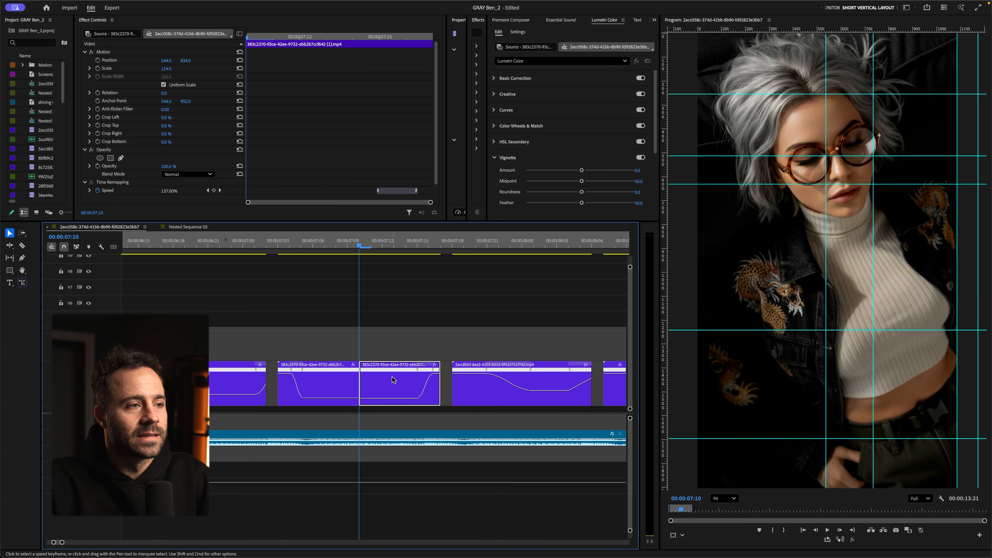
click(355, 377)
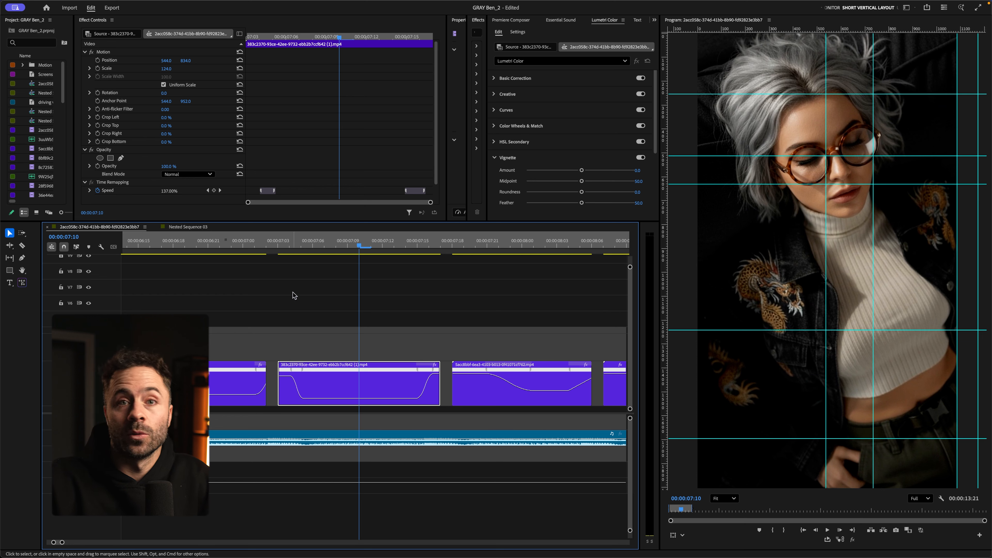
Play the close-up clip twice from its beginning to examine how its speed ramp behaves.
mouse_move(282, 254)
mouse_down()
mouse_move(444, 262)
mouse_move(278, 266)
mouse_up()
key(space)
key(space)
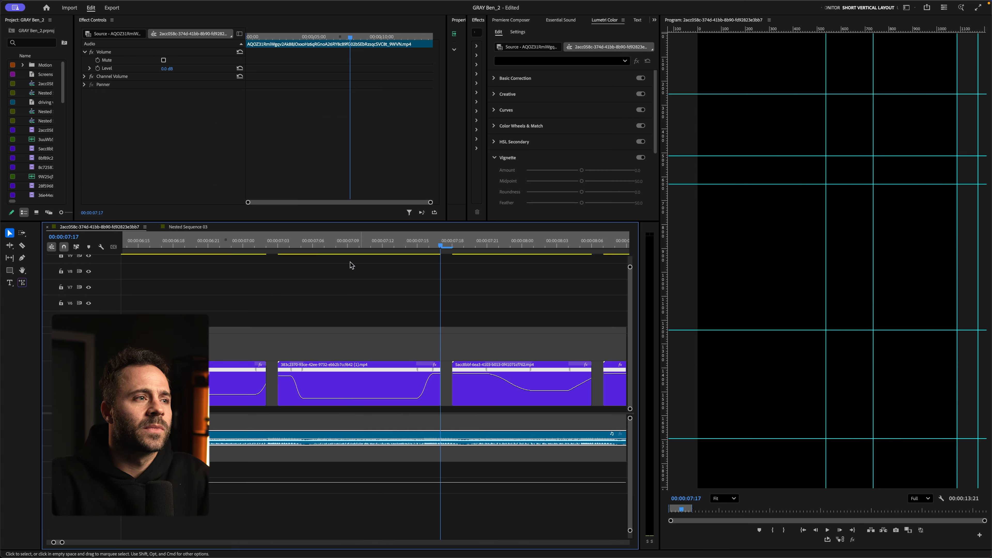
click(285, 249)
key(space)
key(space)
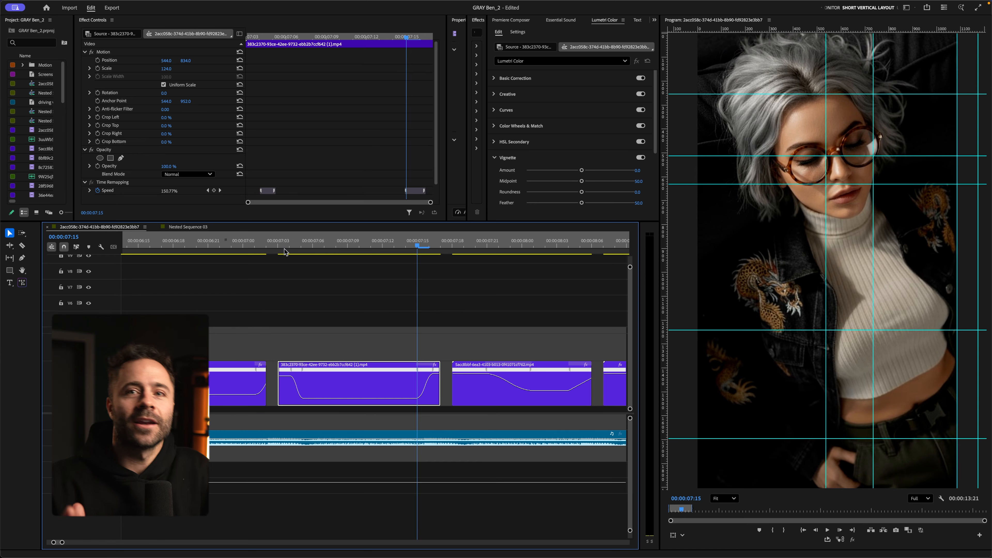
Review the speed ramps across the neighbouring clips by playing up to the upside-down lying shot at 00:00:08:12.
key(minus)
key(minus)
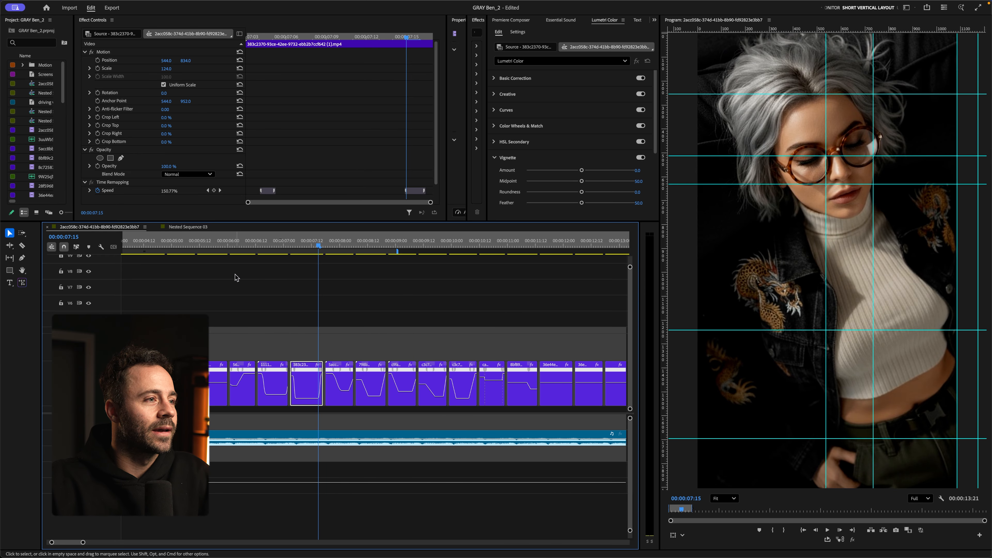
click(219, 242)
key(space)
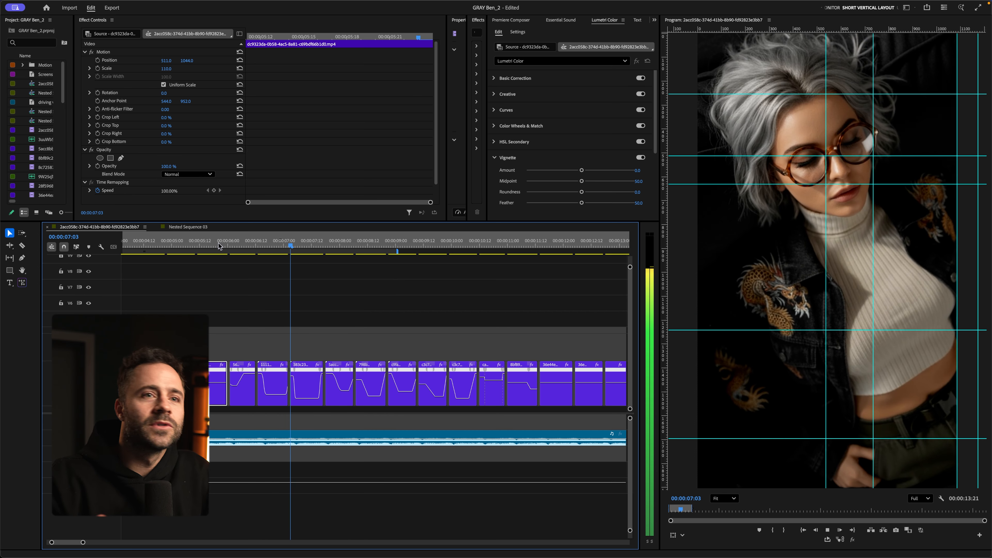
key(space)
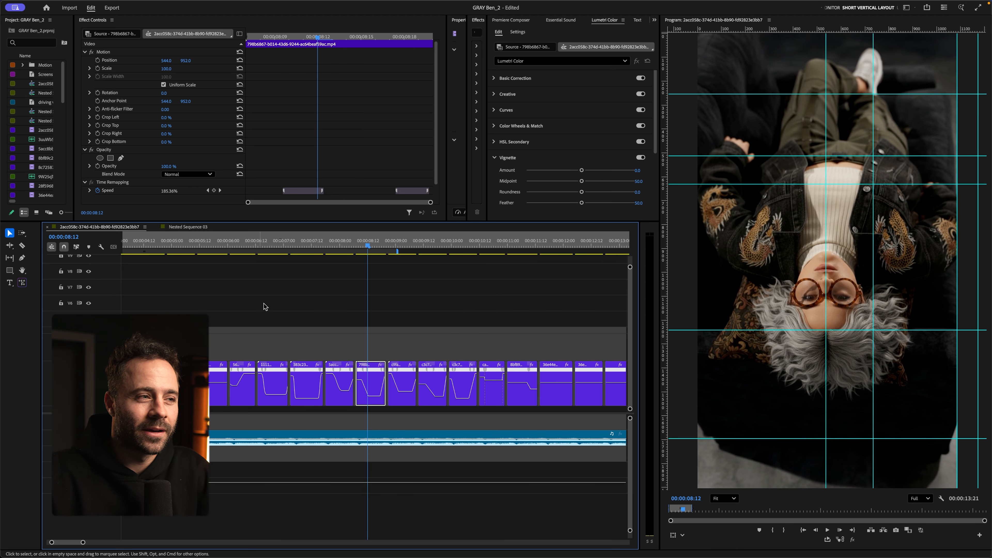
Select all the clips after the red one and remove their time remapping attributes, leaving Opacity out.
key(minus)
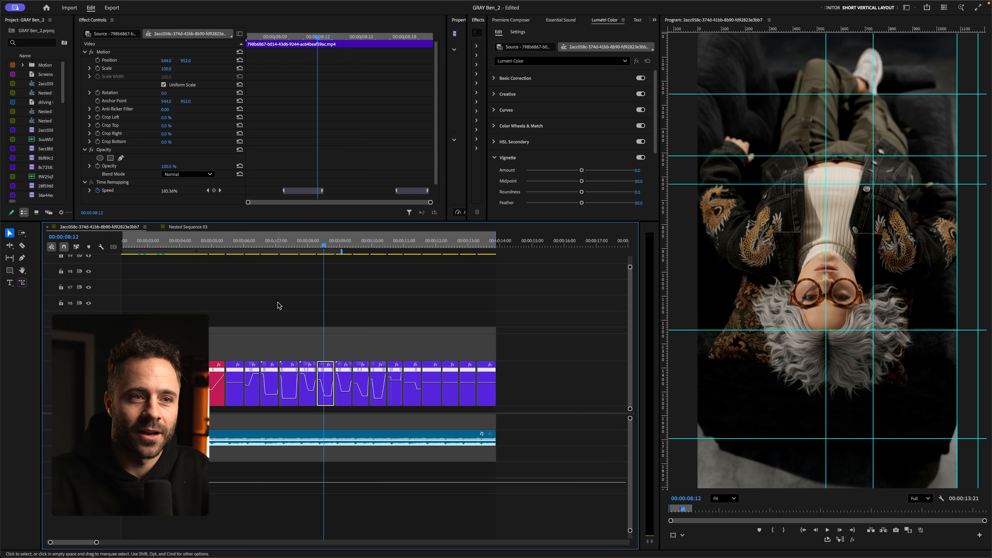
key(equal)
key(equal)
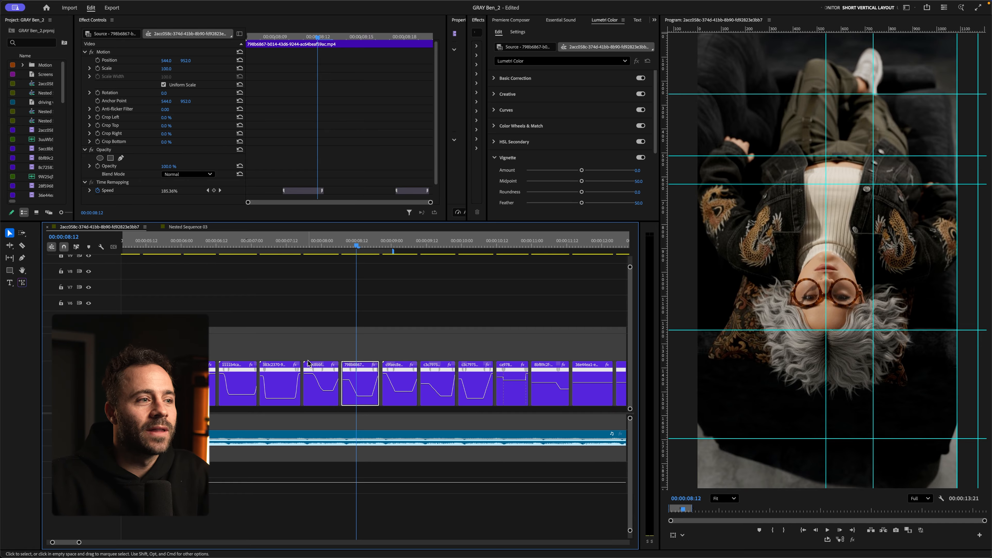
key(minus)
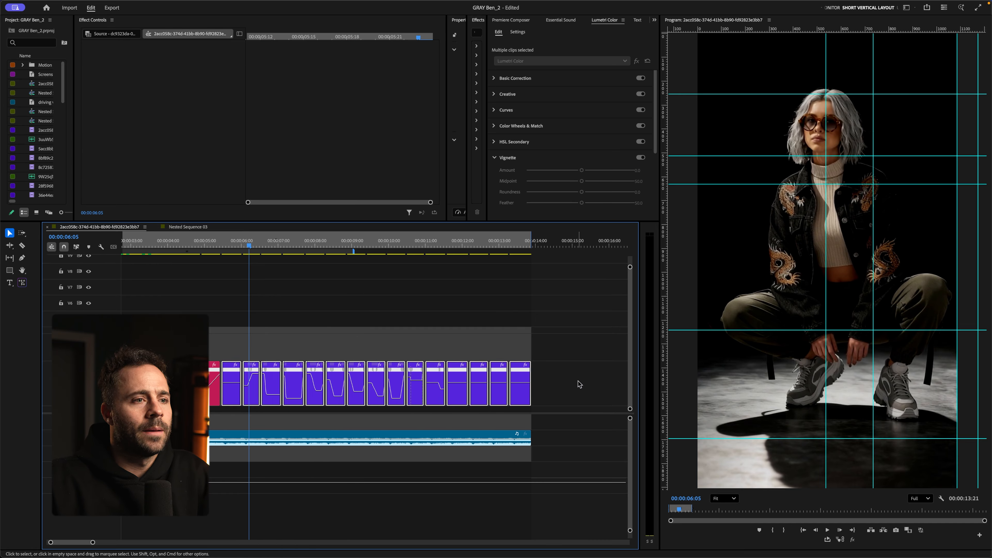
drag(578, 381, 232, 359)
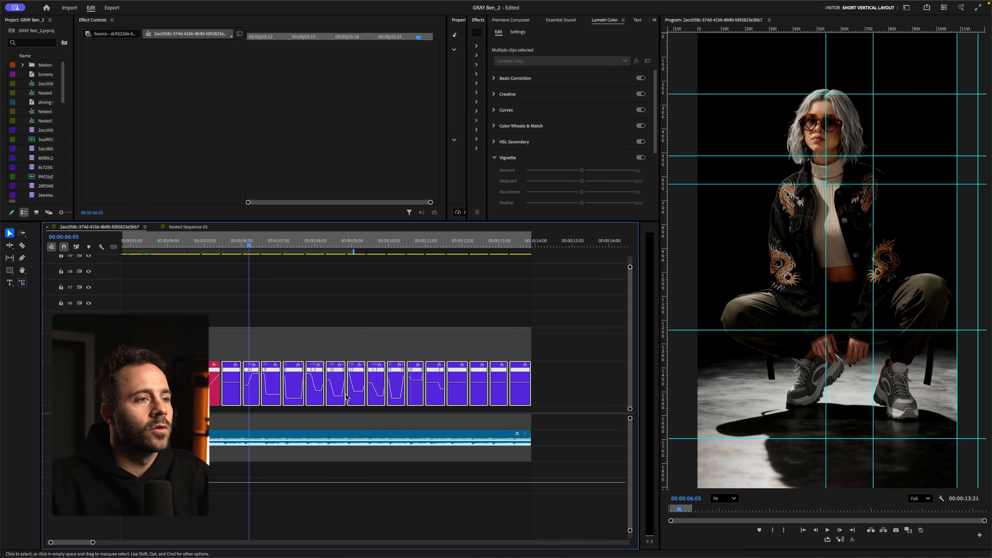
right_click(337, 385)
click(370, 192)
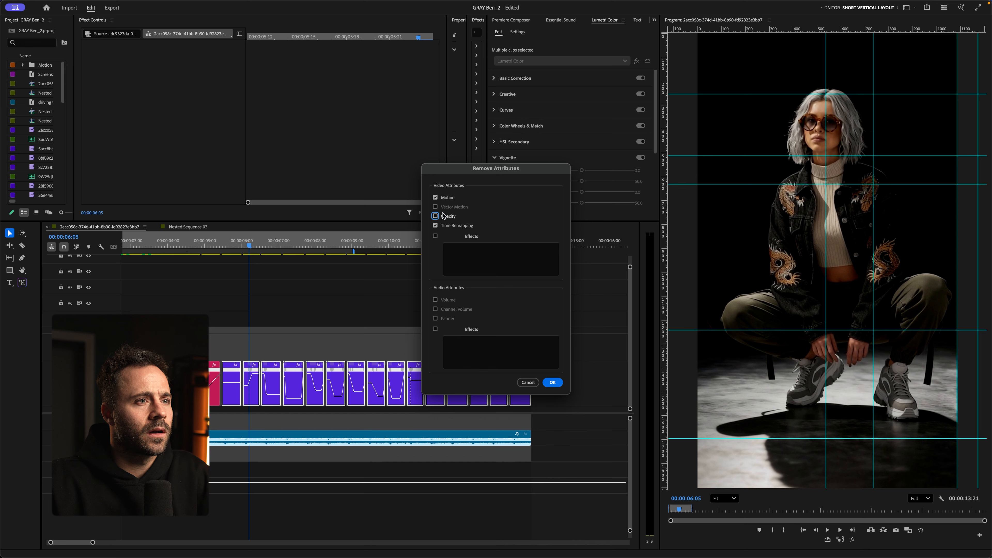
click(551, 382)
Play the clips without speed ramps, restore the ramps, and replay from just before 00:00:06:00 to compare the rhythm.
key(space)
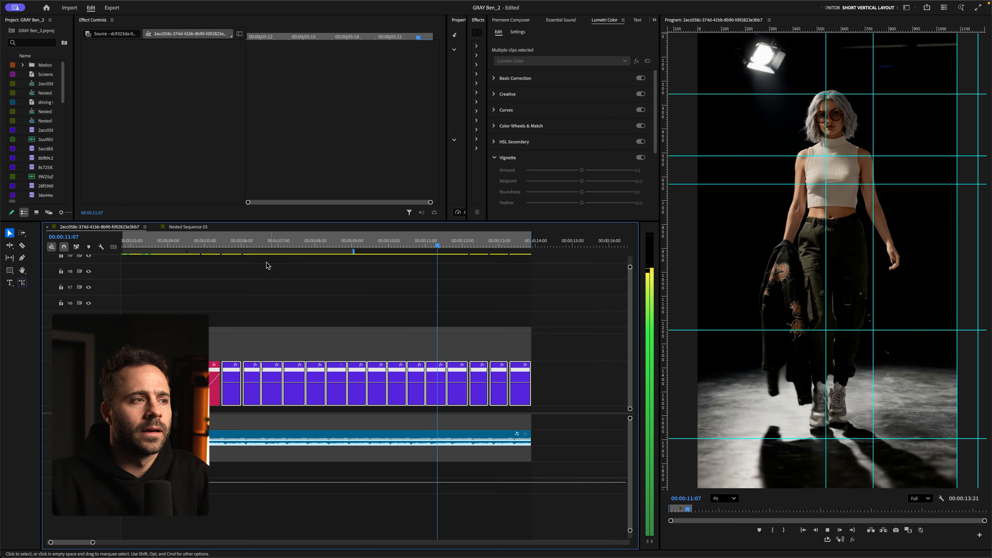
click(234, 247)
key(space)
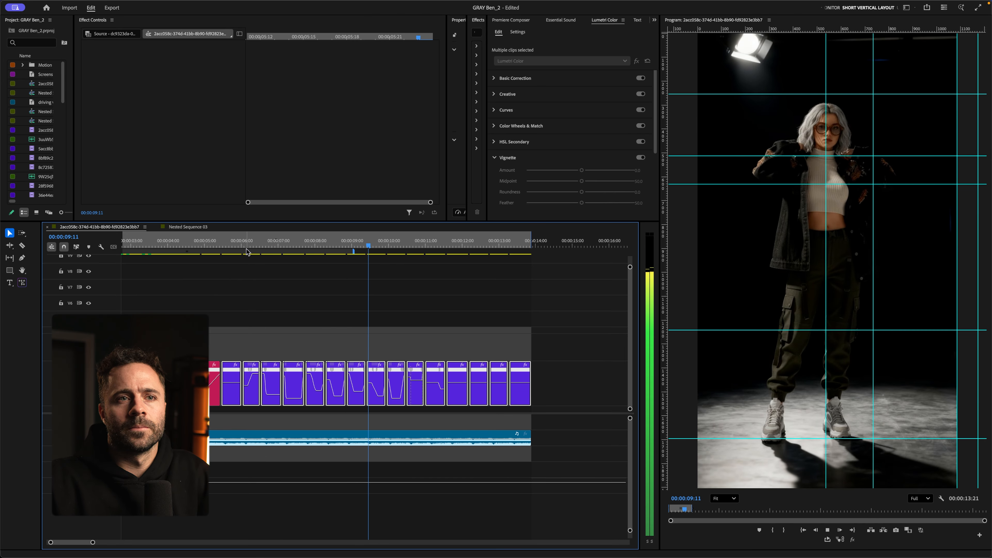
key(space)
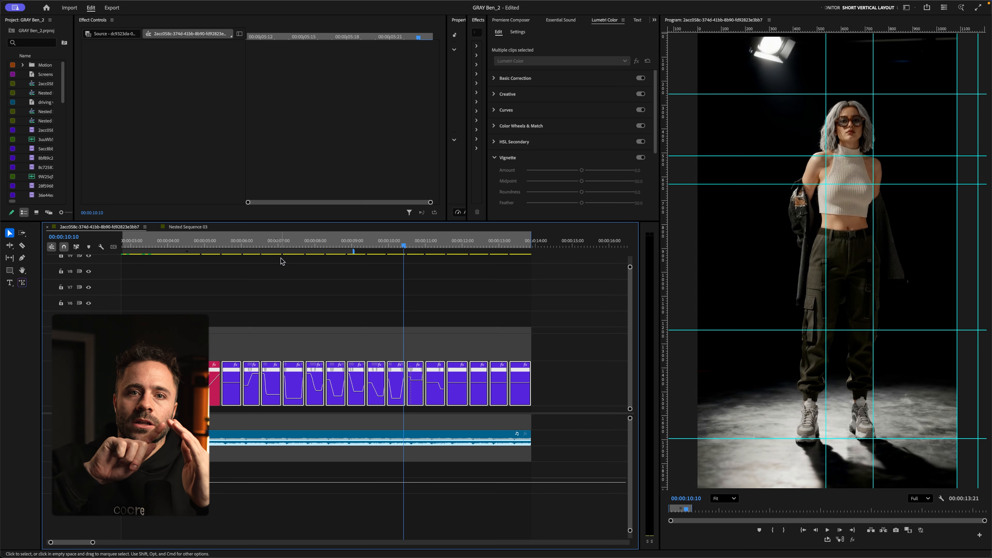